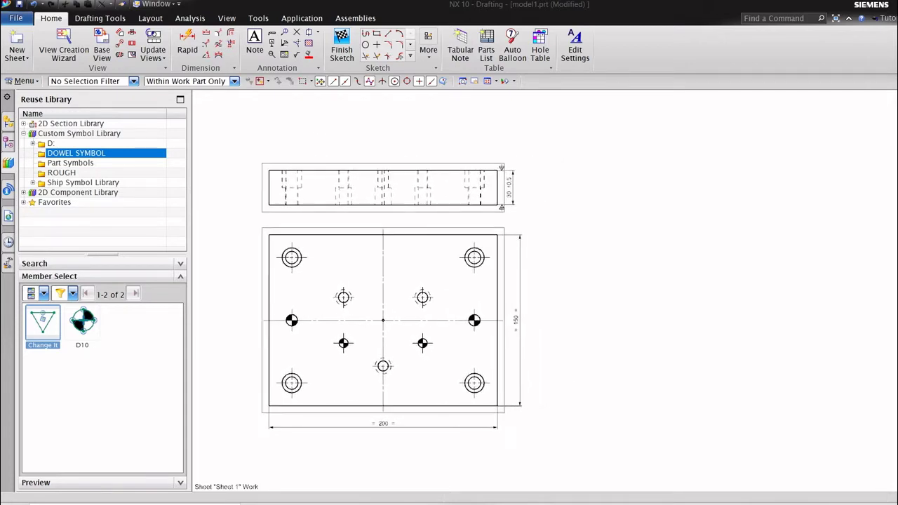
Launch the Hole Table command from the Home tab's Table group.
scroll(346, 267, up, 1)
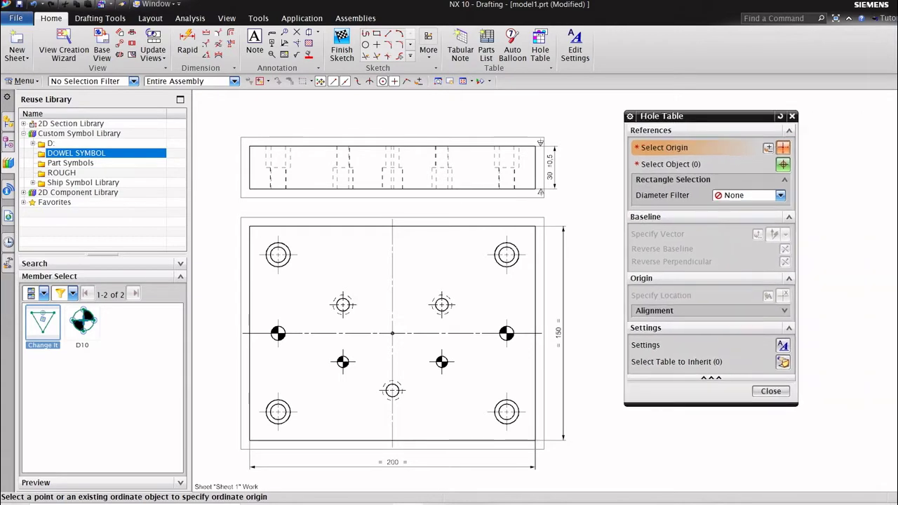
Place the hole table origin at the plate centre, with baseline arrows pointing up and right.
scroll(382, 342, up, 5)
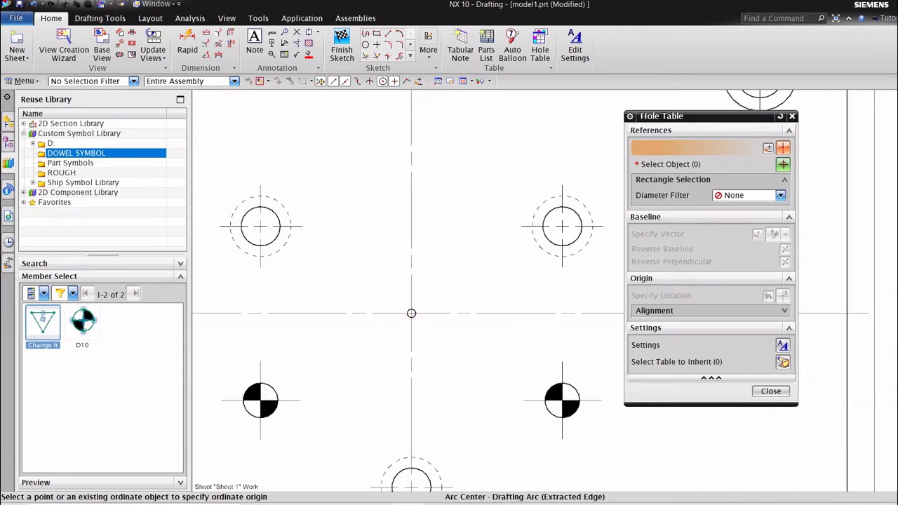
click(411, 312)
scroll(457, 236, down, 4)
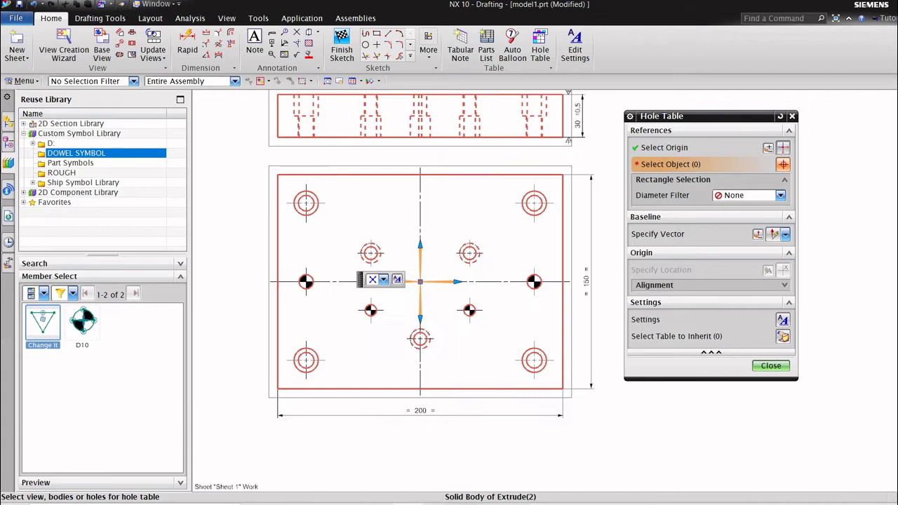
scroll(430, 223, up, 2)
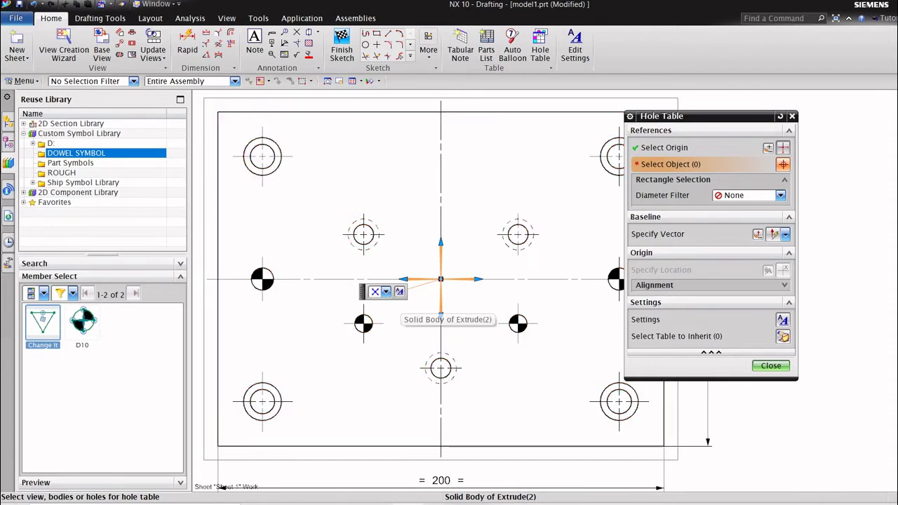
click(386, 291)
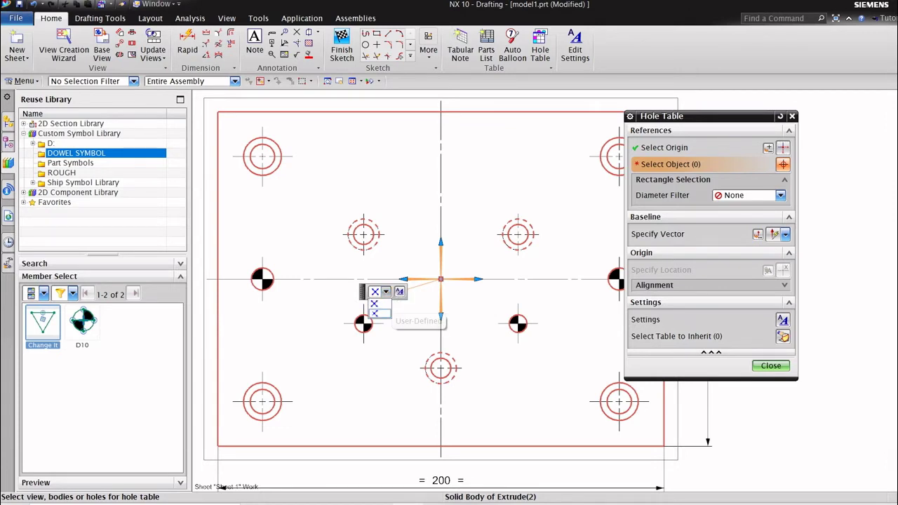
click(375, 312)
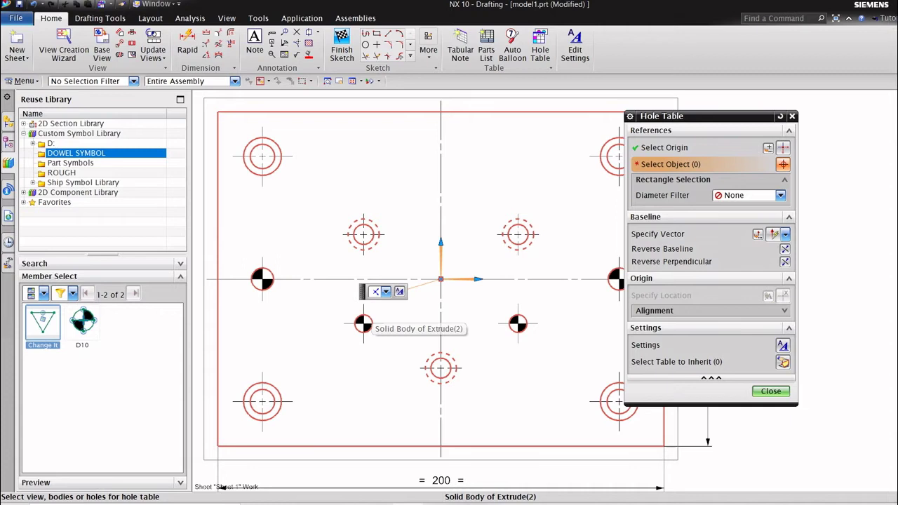
Tabulate the plate view's twelve holes and place the table right of the view.
scroll(389, 214, down, 1)
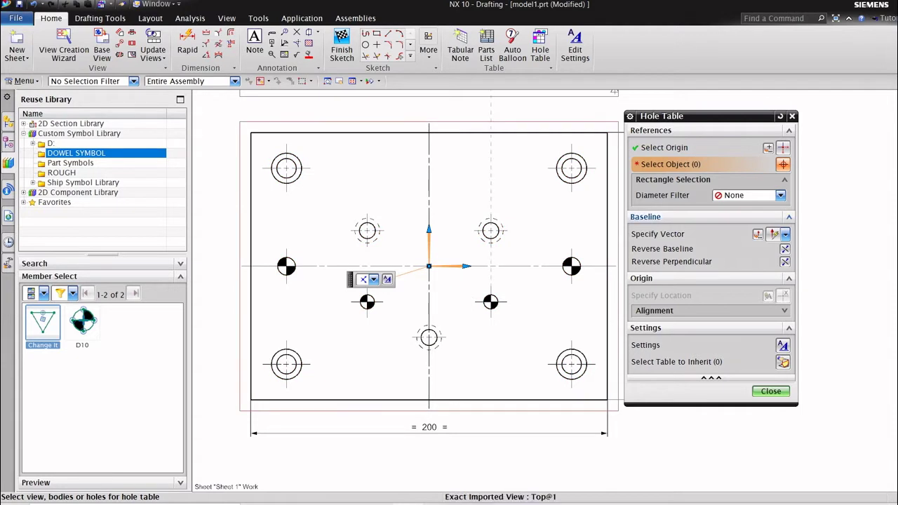
scroll(387, 225, down, 1)
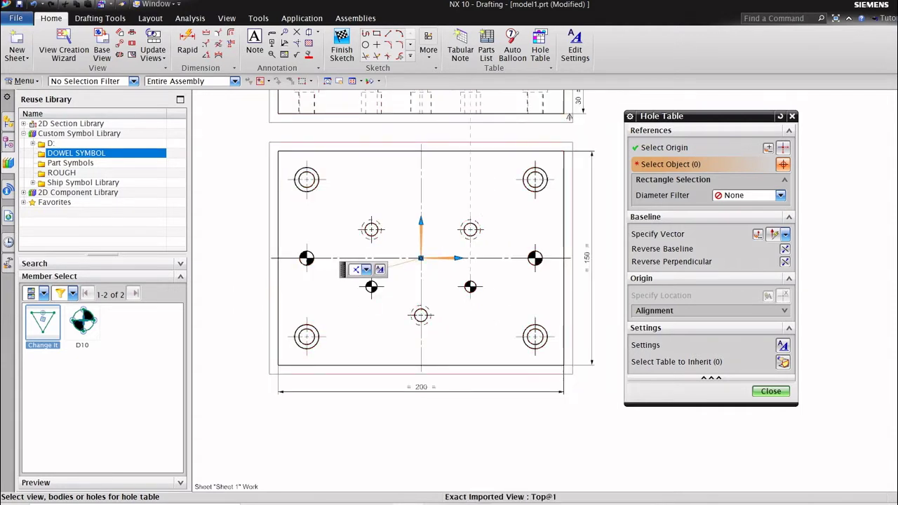
click(569, 116)
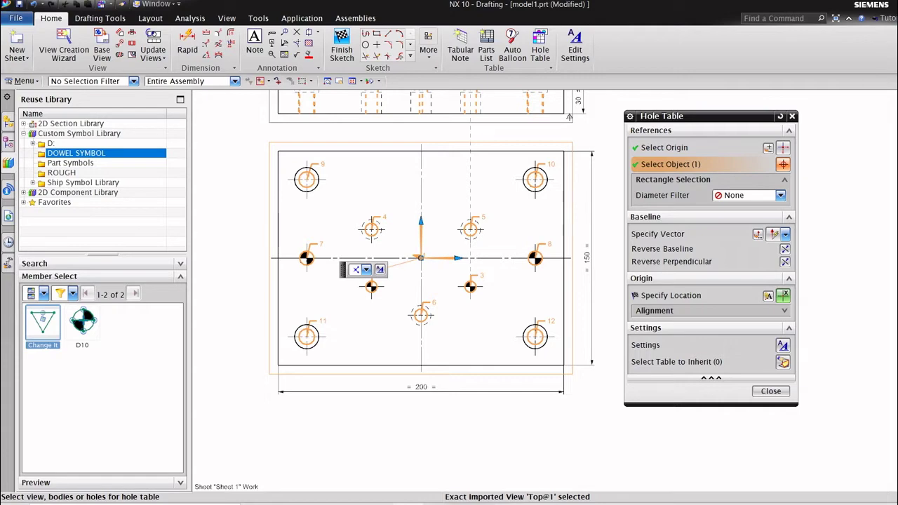
click(671, 295)
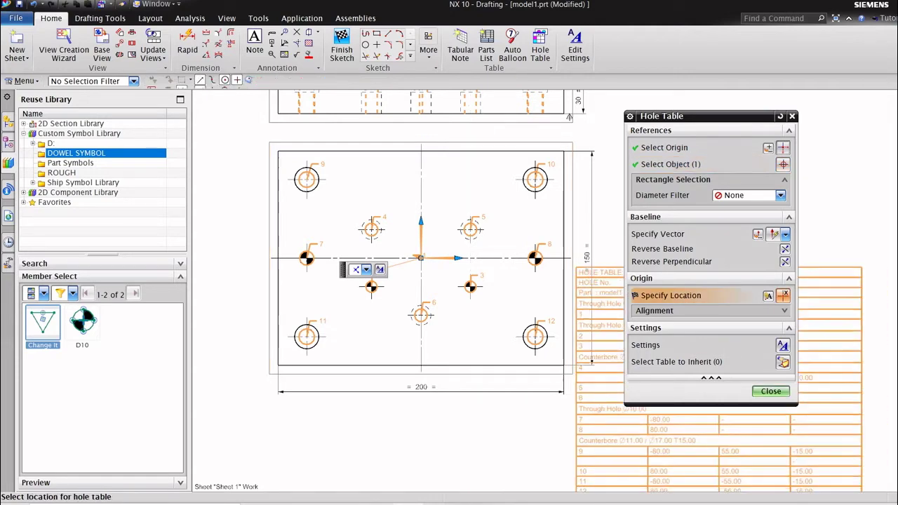
scroll(299, 249, down, 2)
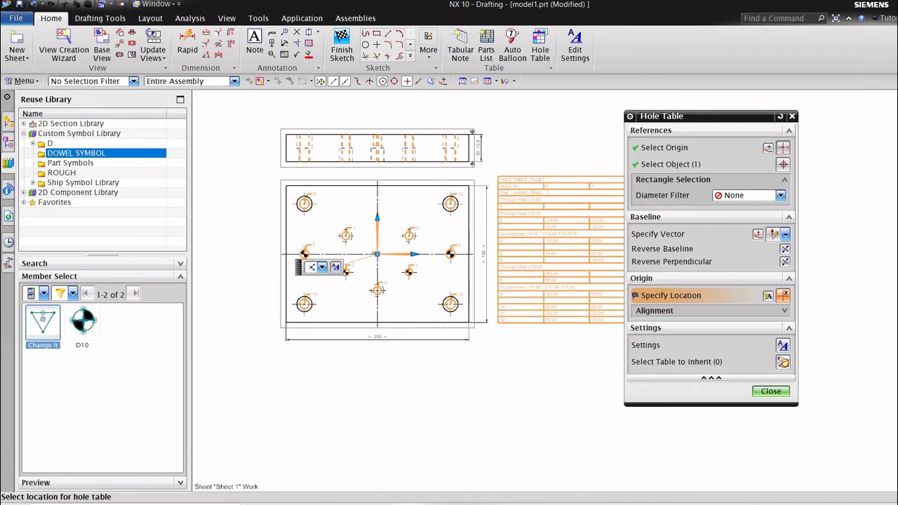
click(493, 174)
scroll(491, 174, up, 1)
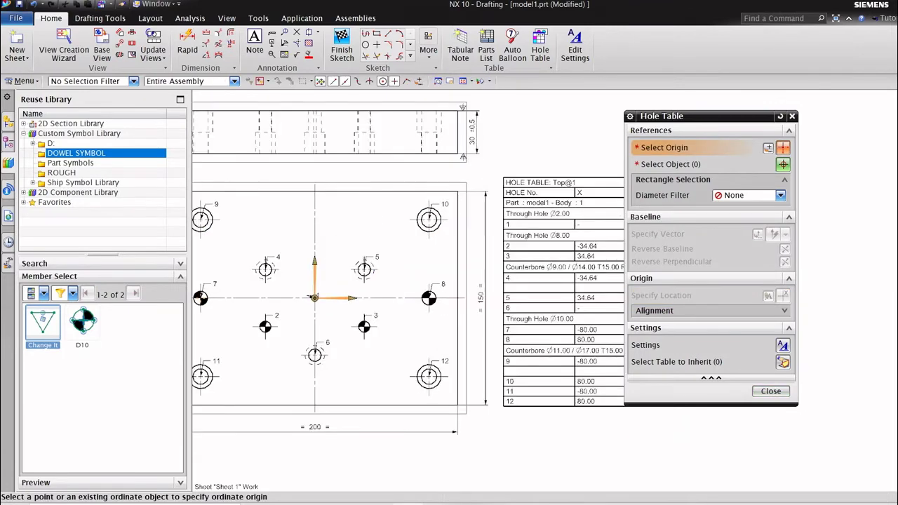
scroll(487, 272, down, 1)
click(771, 391)
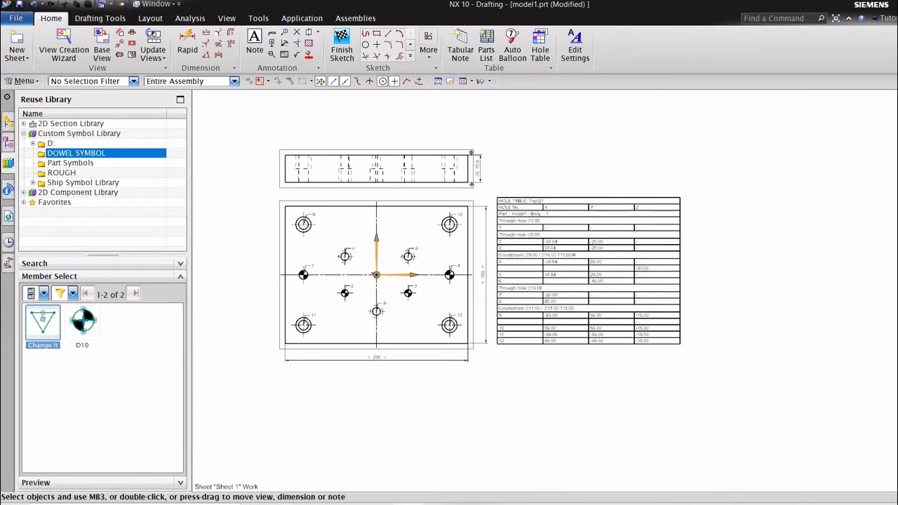
Shrink the HOLE No., X, Y and Z column widths so the table sits compactly.
scroll(504, 227, up, 1)
scroll(503, 227, up, 2)
scroll(542, 193, up, 1)
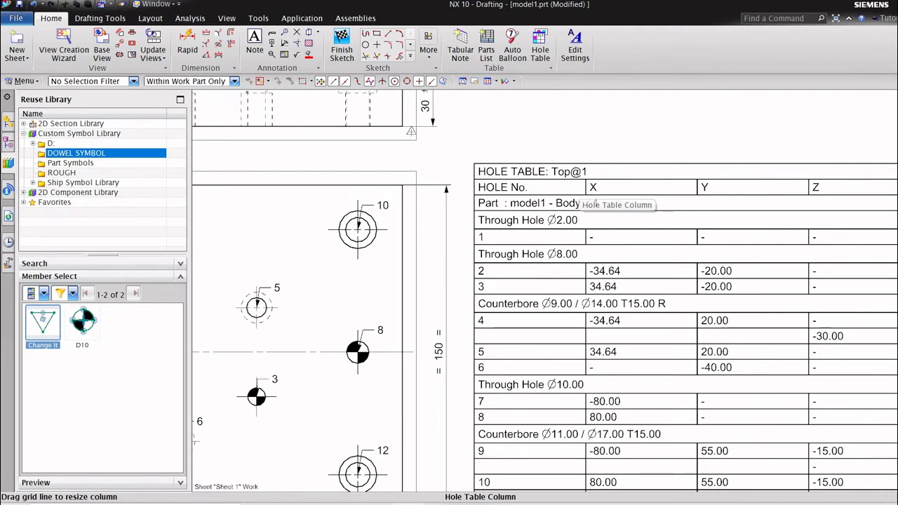
drag(588, 188, 539, 188)
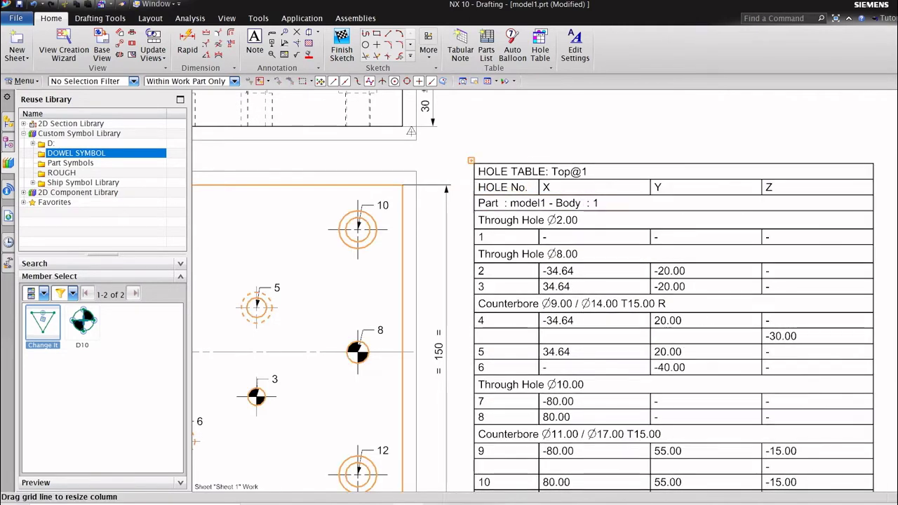
drag(650, 187, 593, 188)
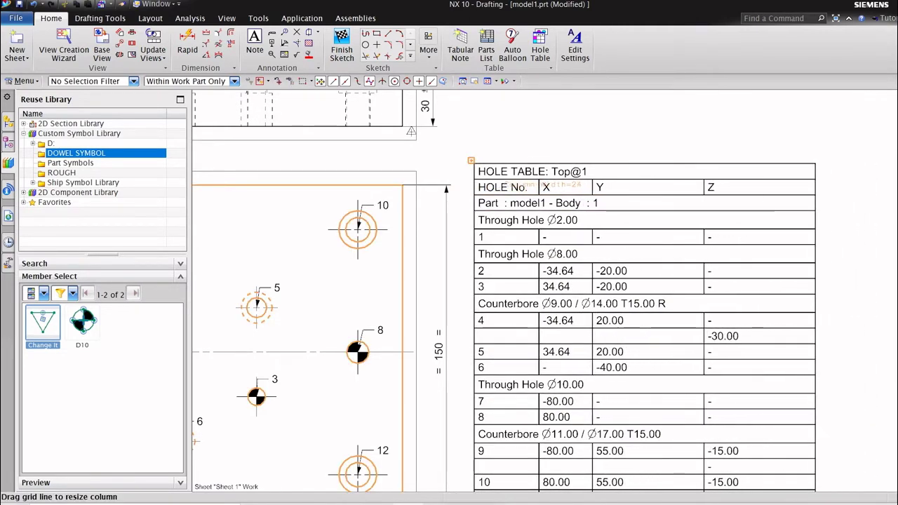
drag(703, 187, 643, 187)
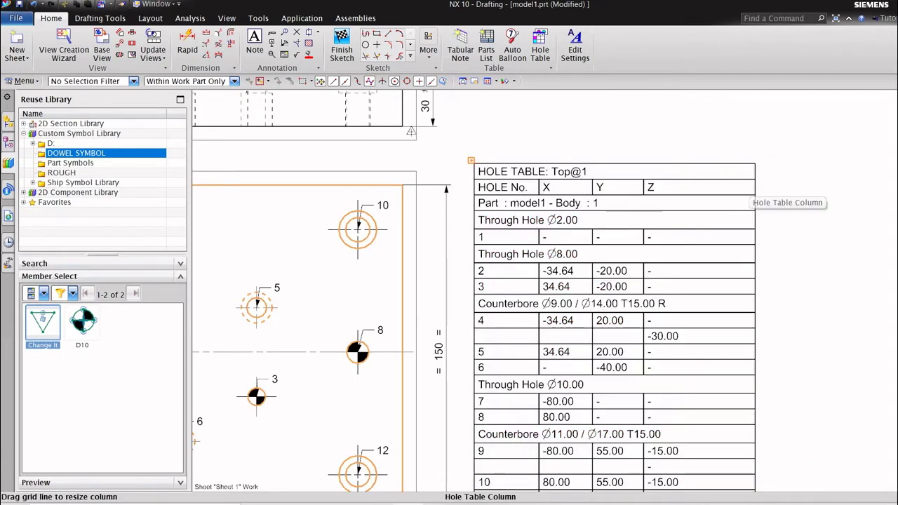
drag(755, 187, 695, 187)
scroll(625, 164, up, 1)
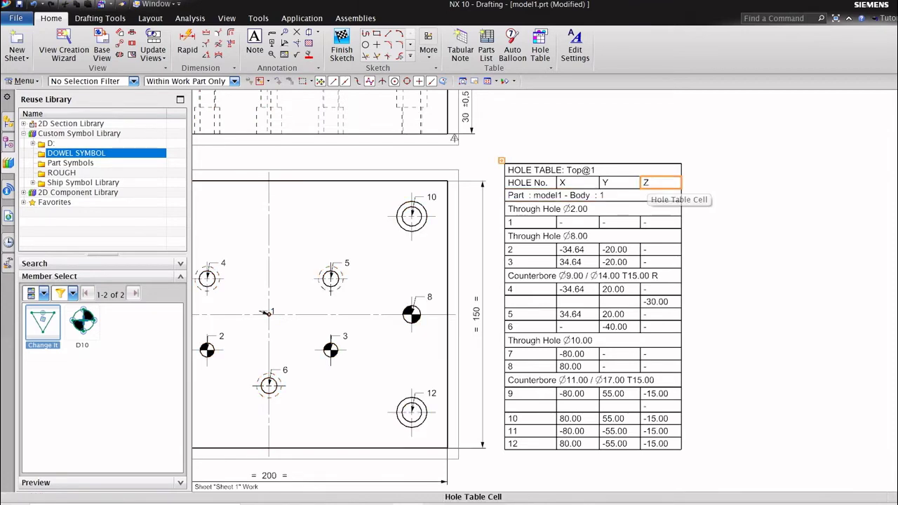
scroll(645, 184, up, 1)
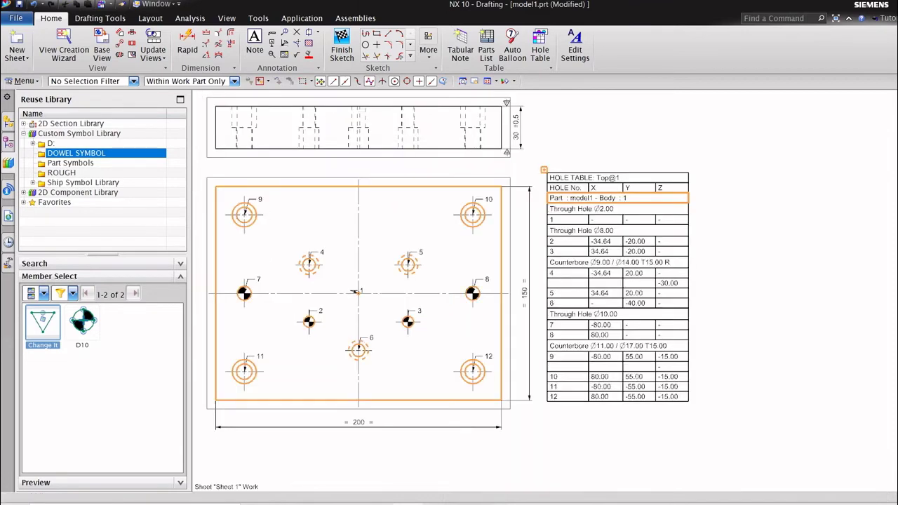
scroll(618, 198, down, 1)
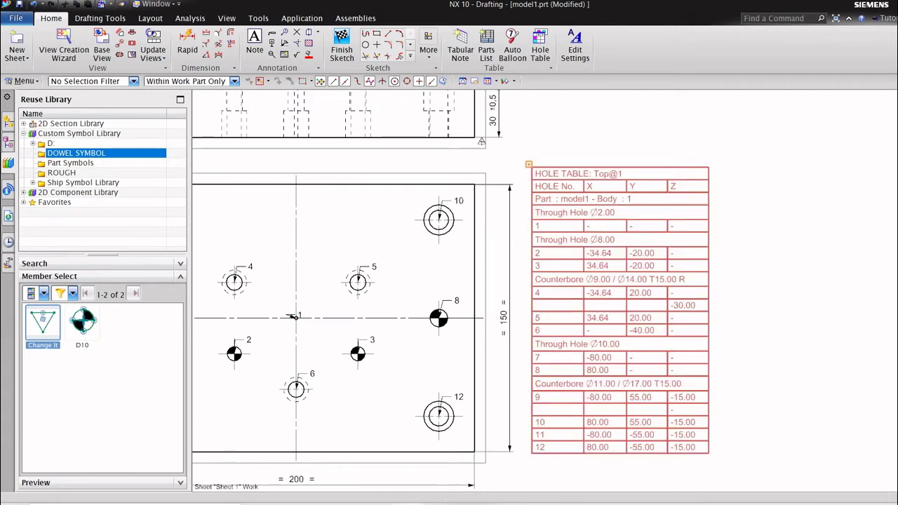
Set the hole table's Format Show Columns to X and Y only, removing Z.
click(617, 198)
right_click(535, 167)
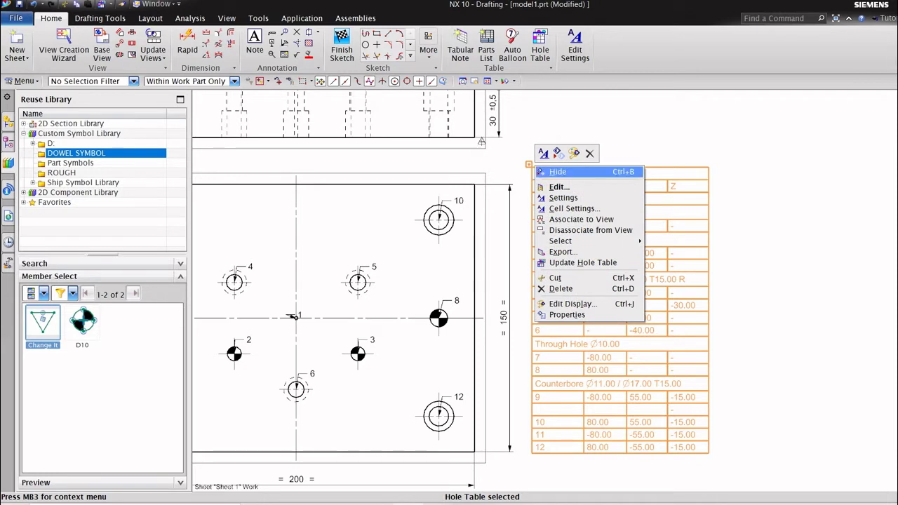
click(563, 197)
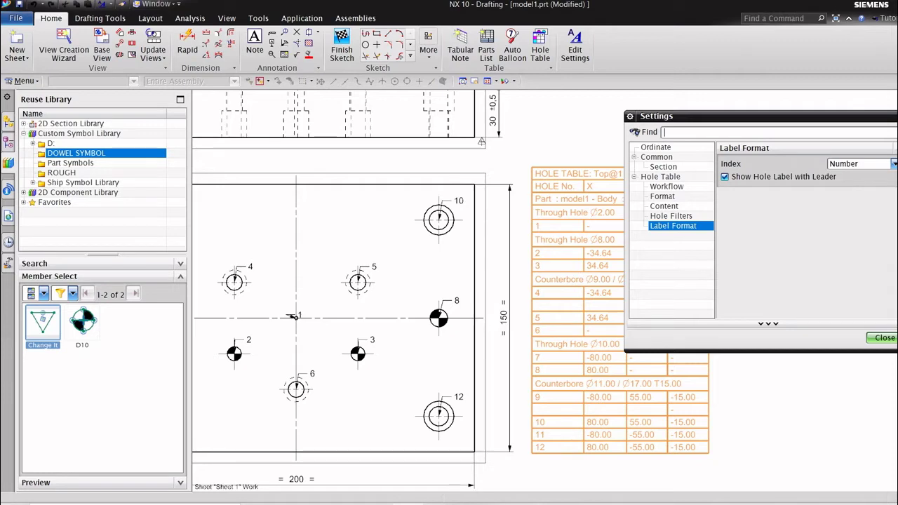
click(662, 196)
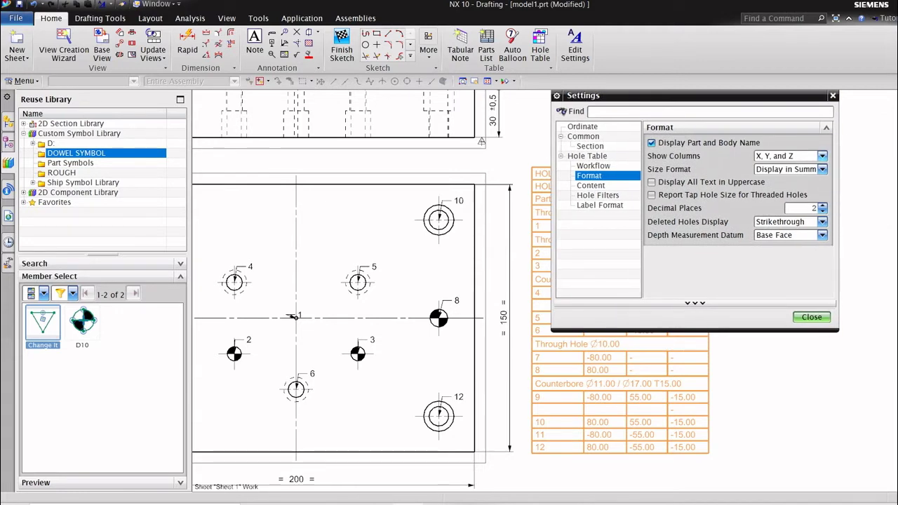
click(822, 155)
click(769, 167)
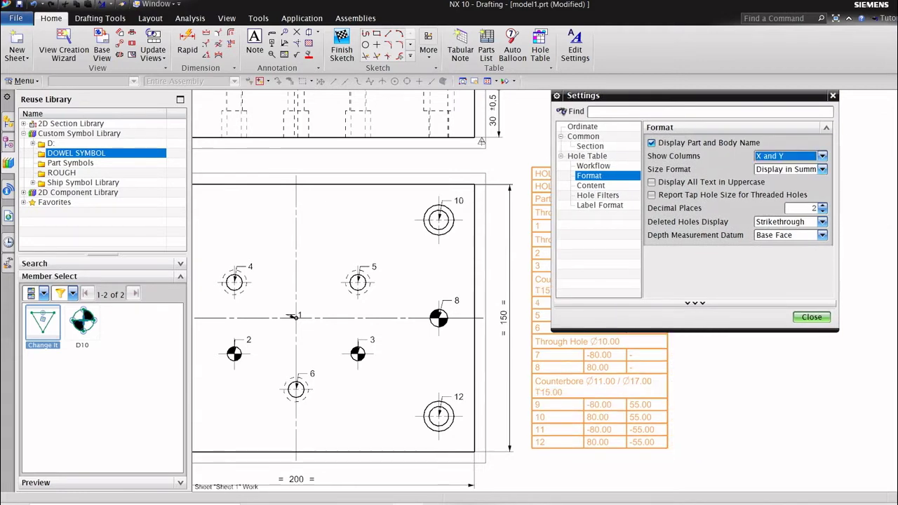
click(811, 317)
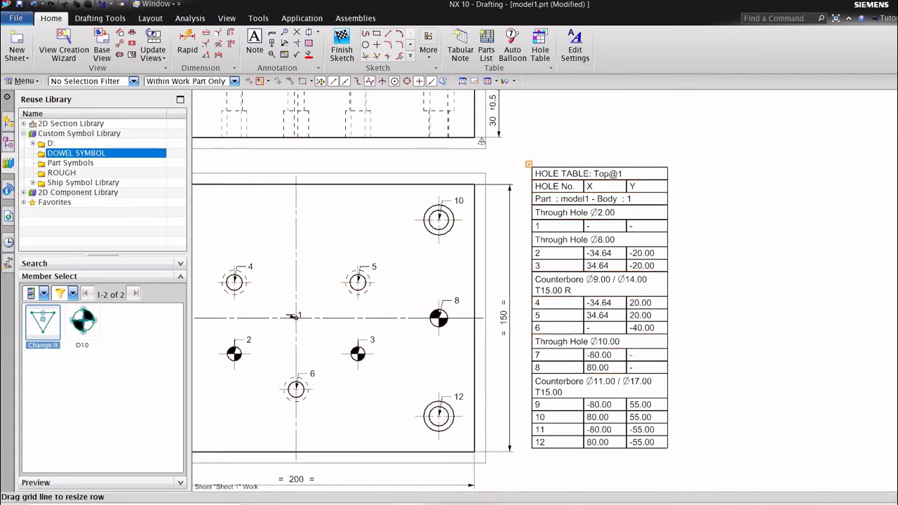
Recentre the sheet so both the plate view and hole table are visible.
scroll(491, 316, down, 1)
scroll(491, 315, up, 1)
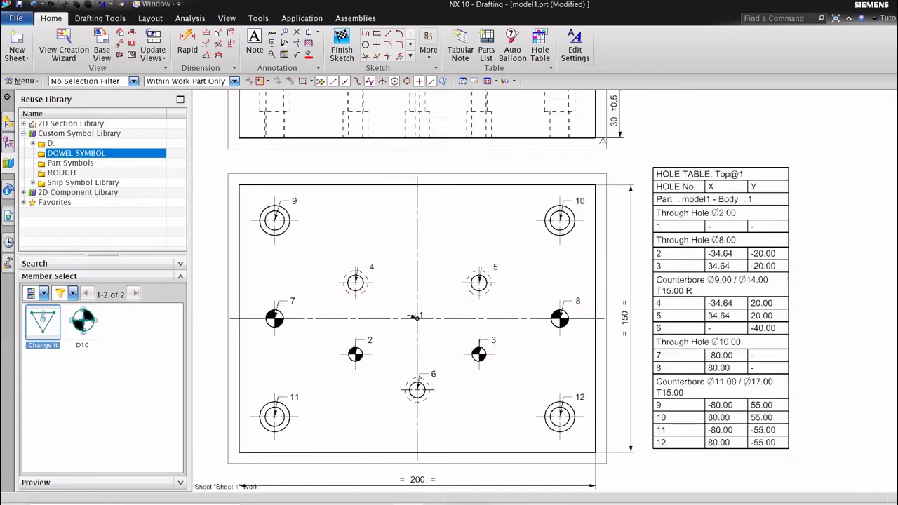
shift+middle_drag(411, 317, 447, 280)
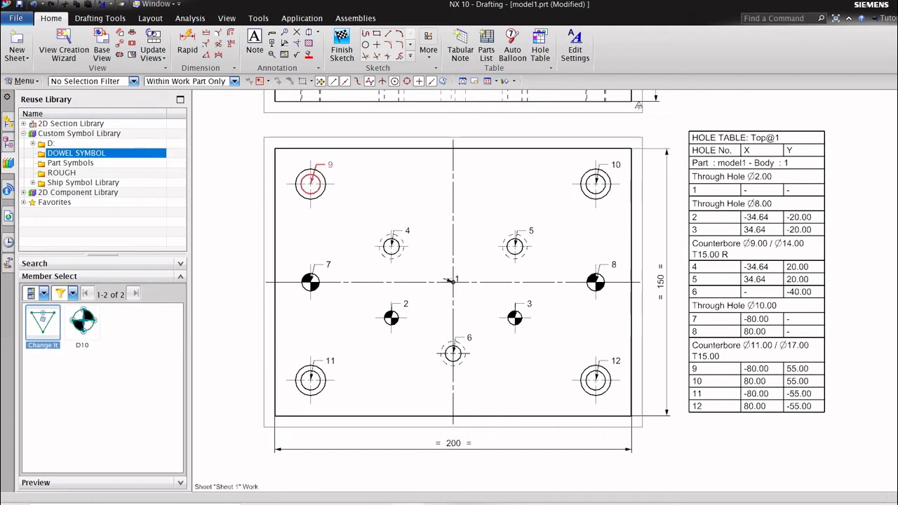
scroll(309, 185, down, 3)
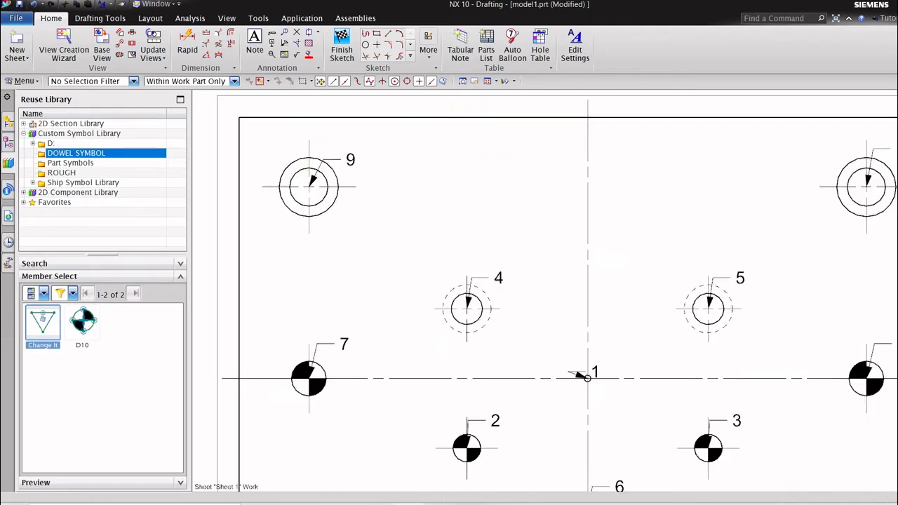
scroll(309, 185, down, 1)
scroll(311, 191, up, 2)
scroll(312, 195, up, 1)
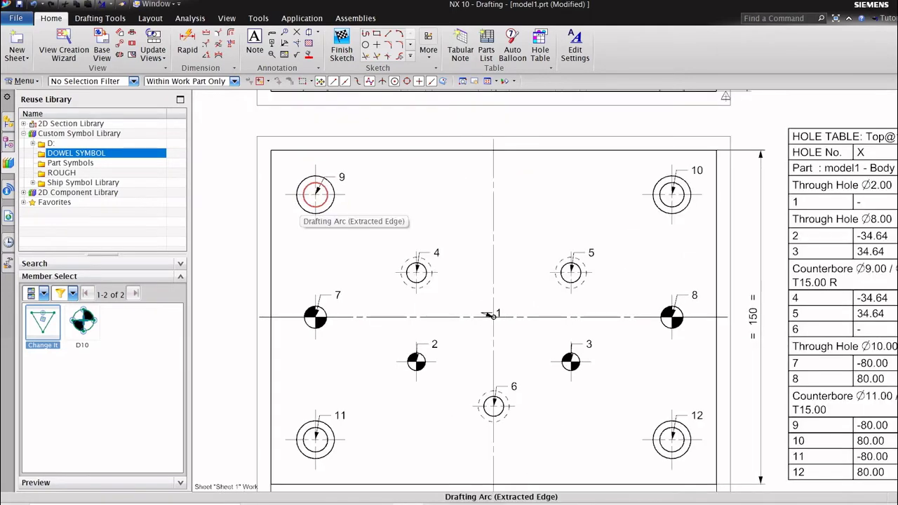
scroll(313, 198, up, 1)
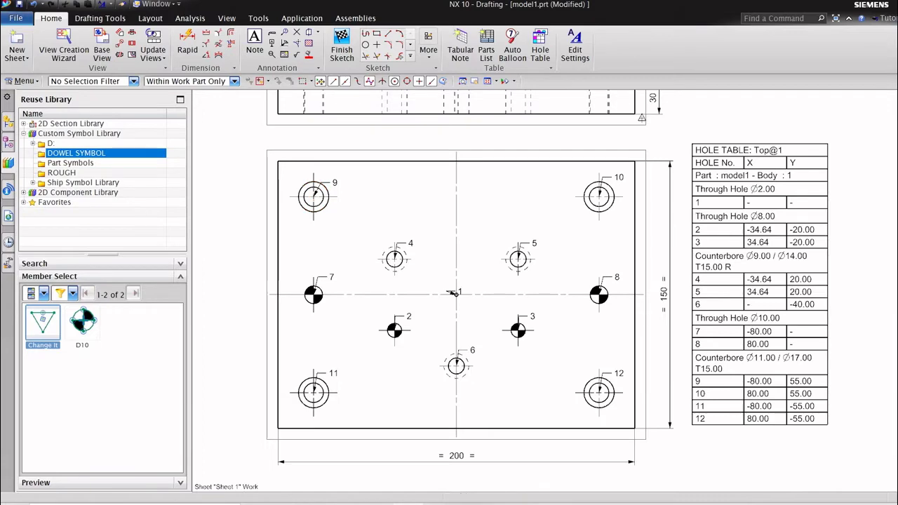
Uncheck Show Hole Label with Leader in the hole table's Label Format settings.
click(702, 151)
right_click(695, 144)
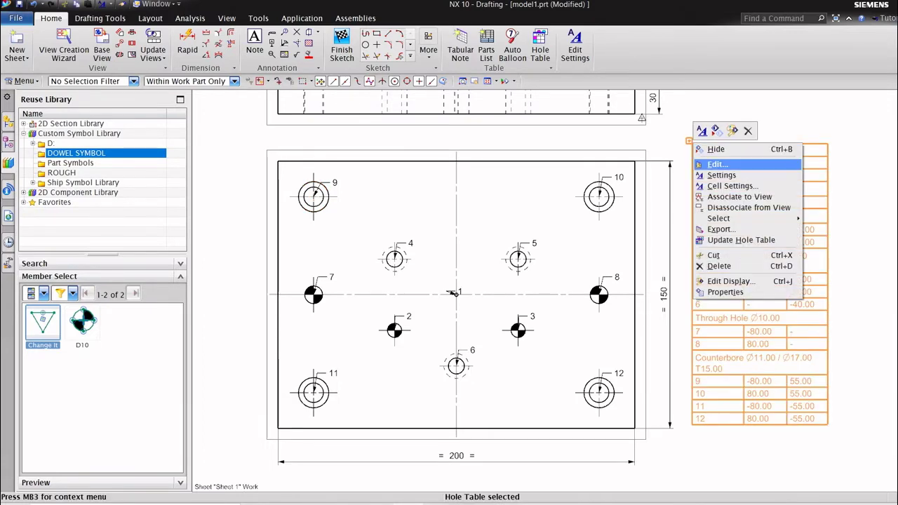
click(721, 175)
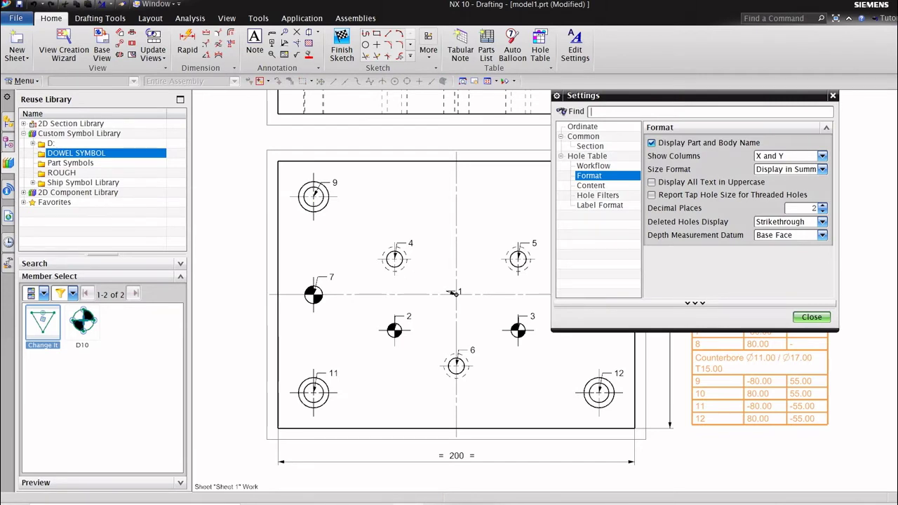
key(Down)
key(Down)
key(Down)
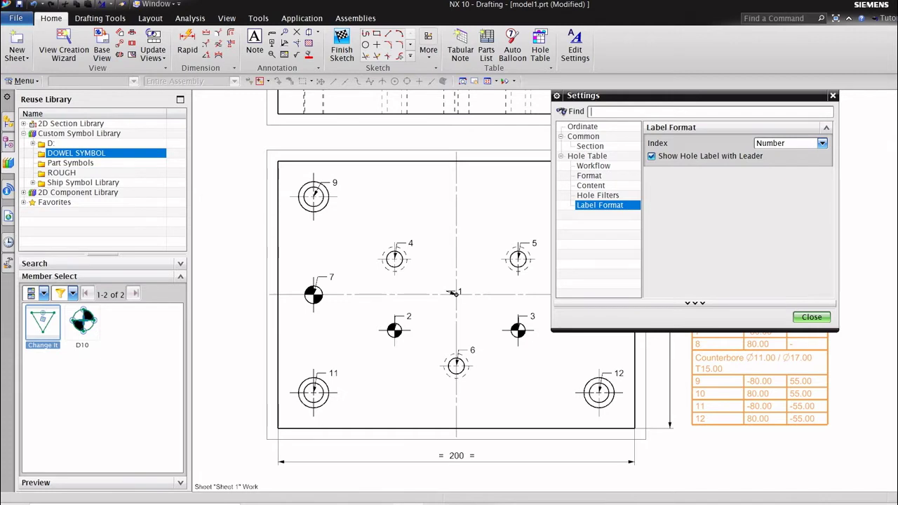
click(651, 156)
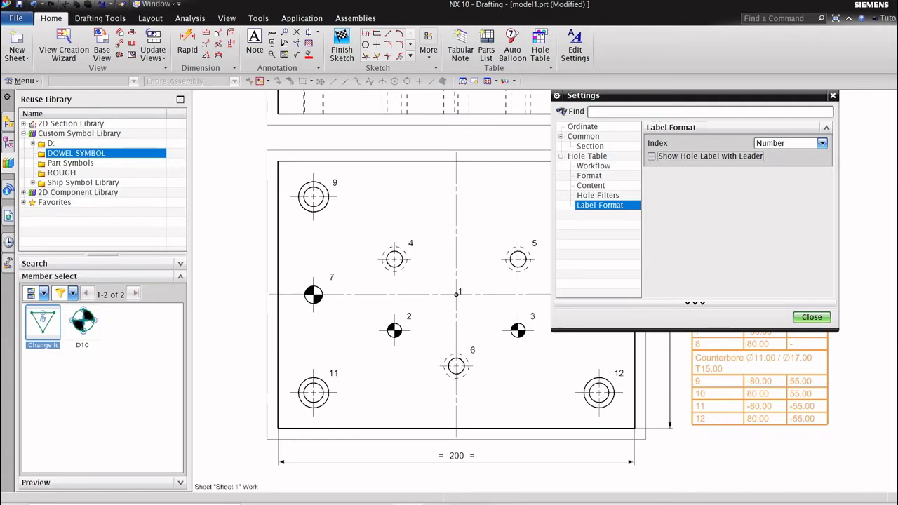
click(812, 317)
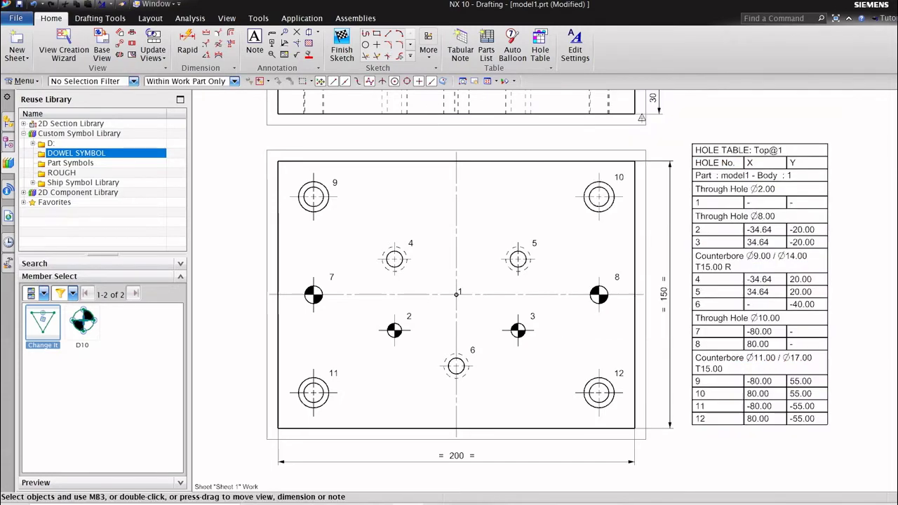
scroll(665, 323, up, 1)
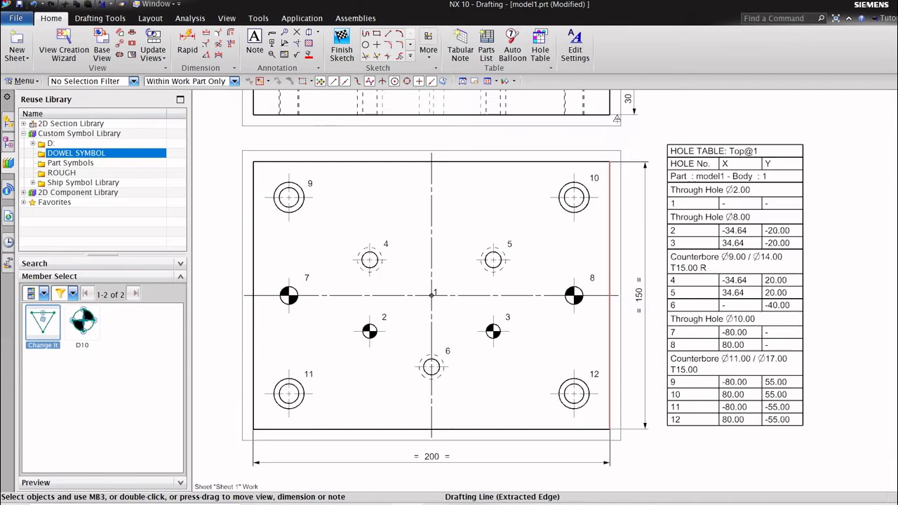
scroll(665, 323, up, 1)
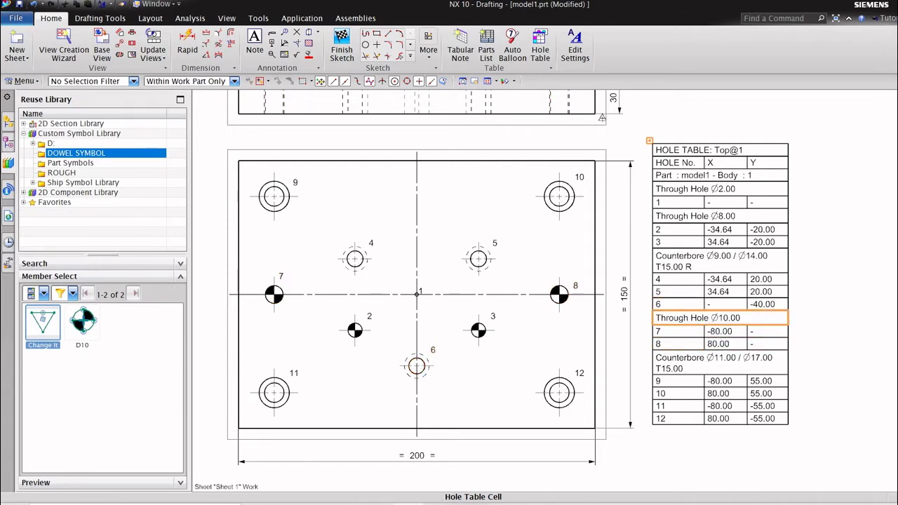
Append H7 to the Through Hole Ø10.00 and Ø8.00 headings in the table.
double_click(694, 321)
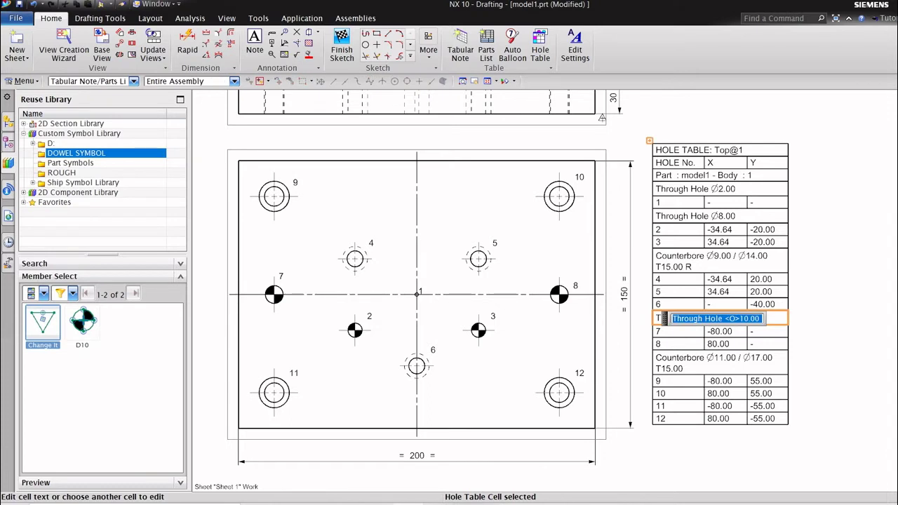
key(End)
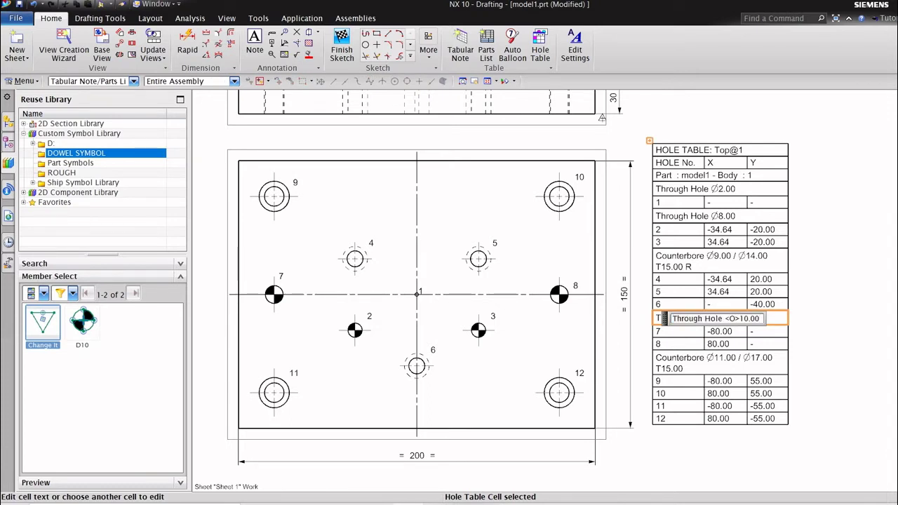
text(H)
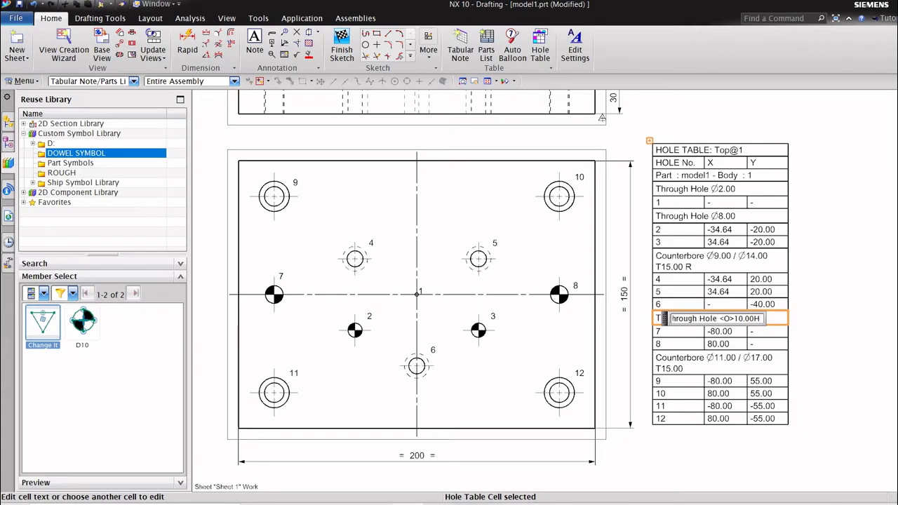
text(7)
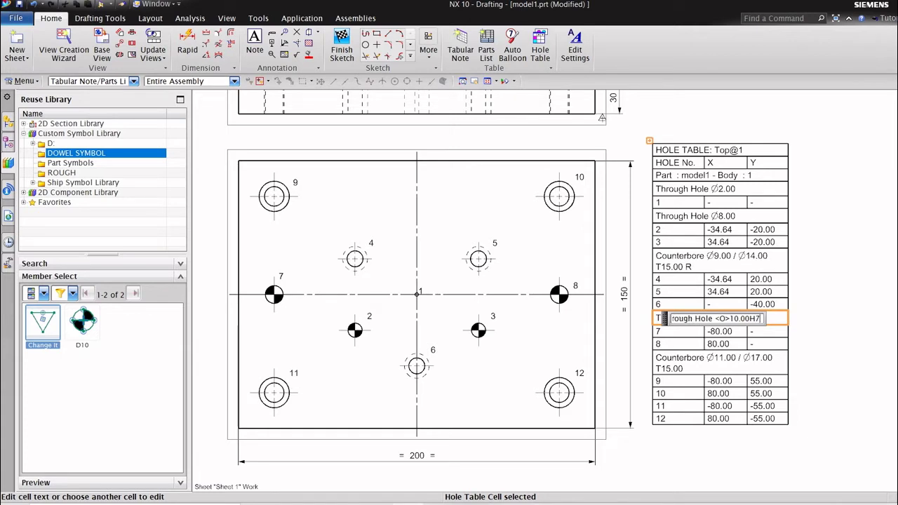
key(Return)
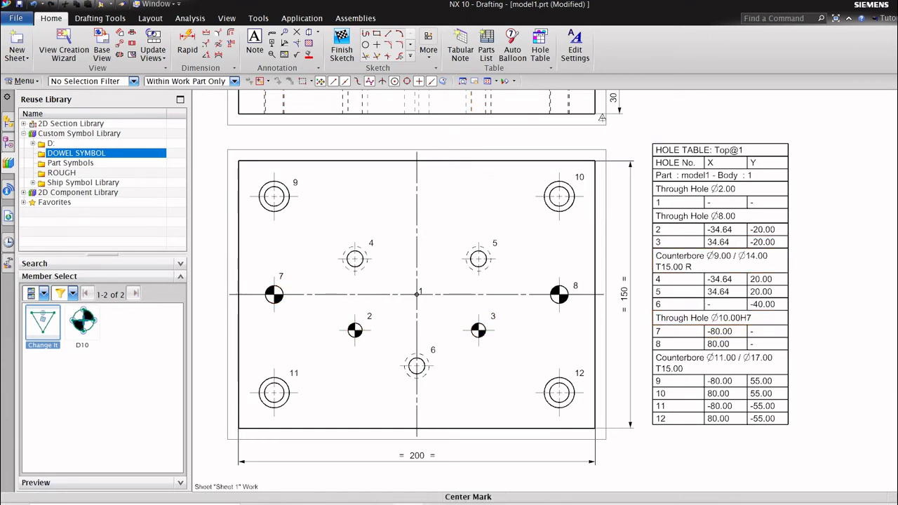
click(664, 216)
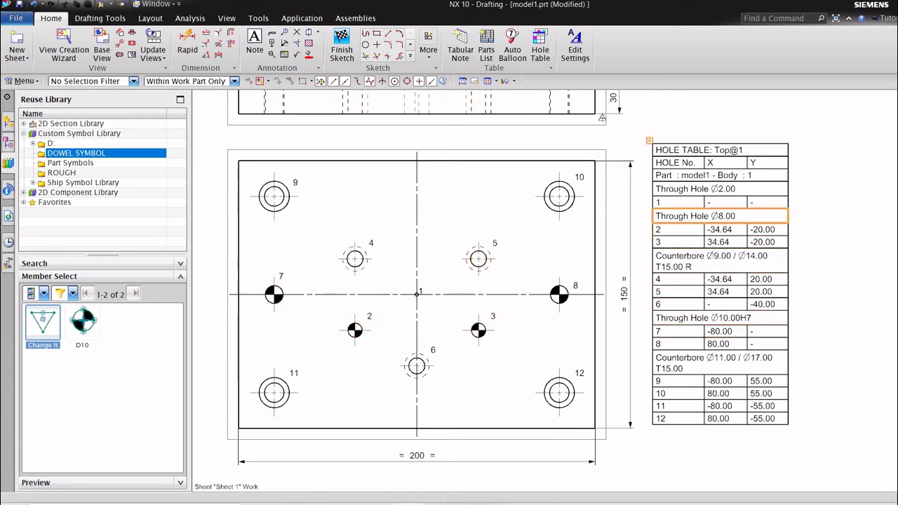
double_click(663, 217)
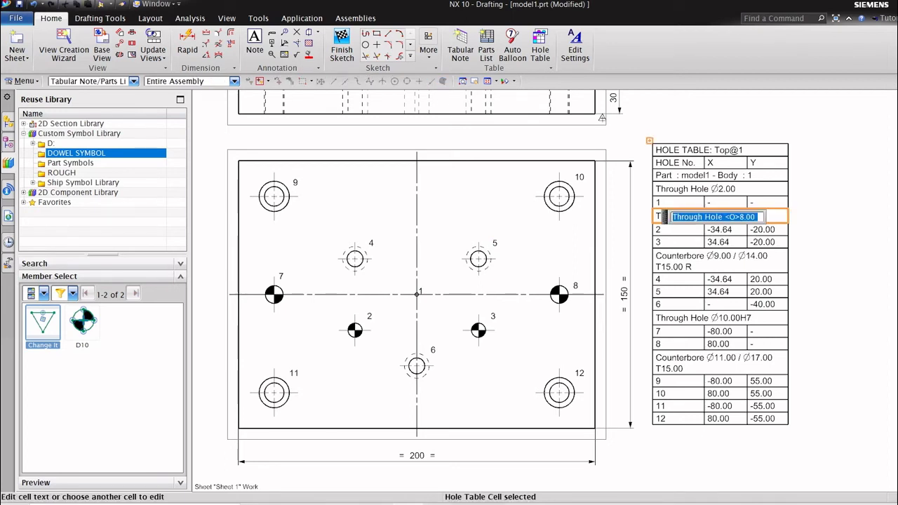
key(End)
text(H)
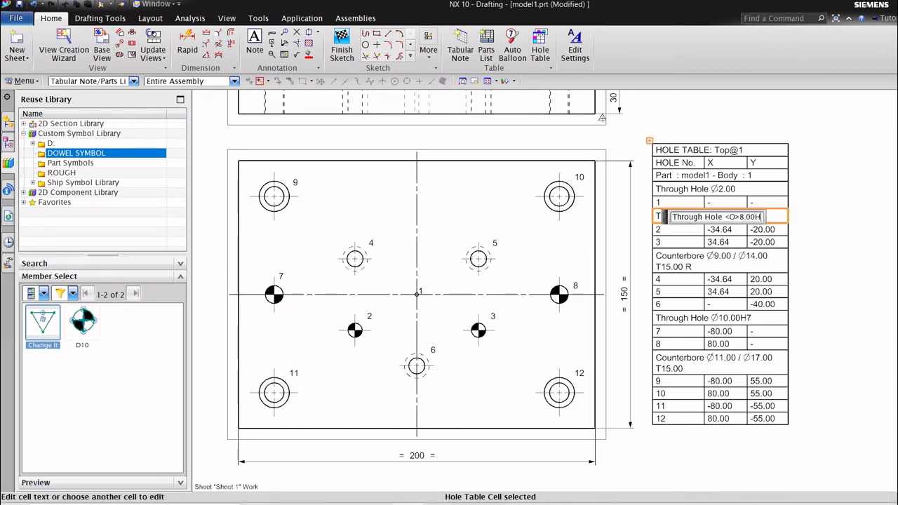
text(7)
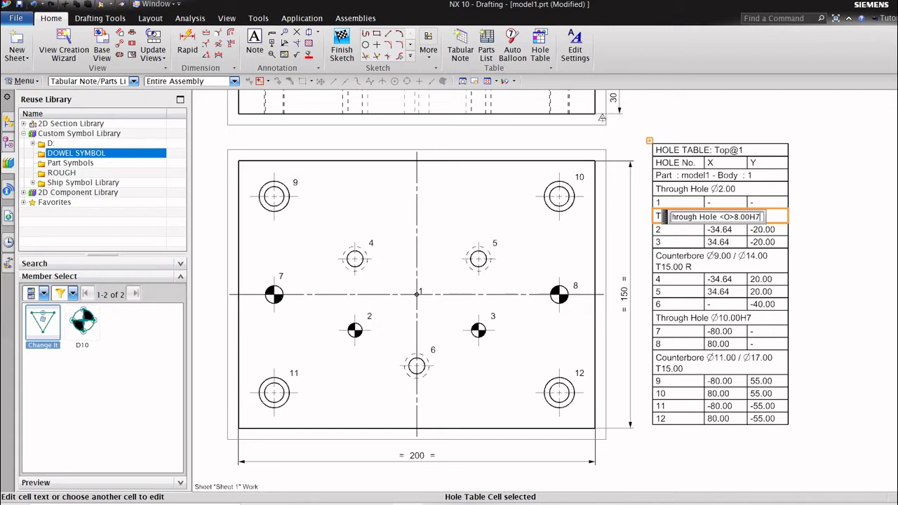
key(Return)
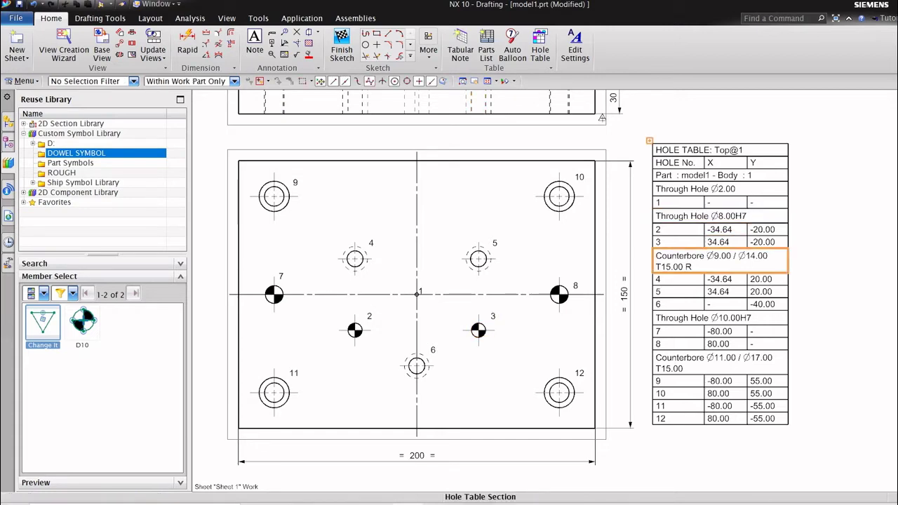
scroll(666, 259, down, 1)
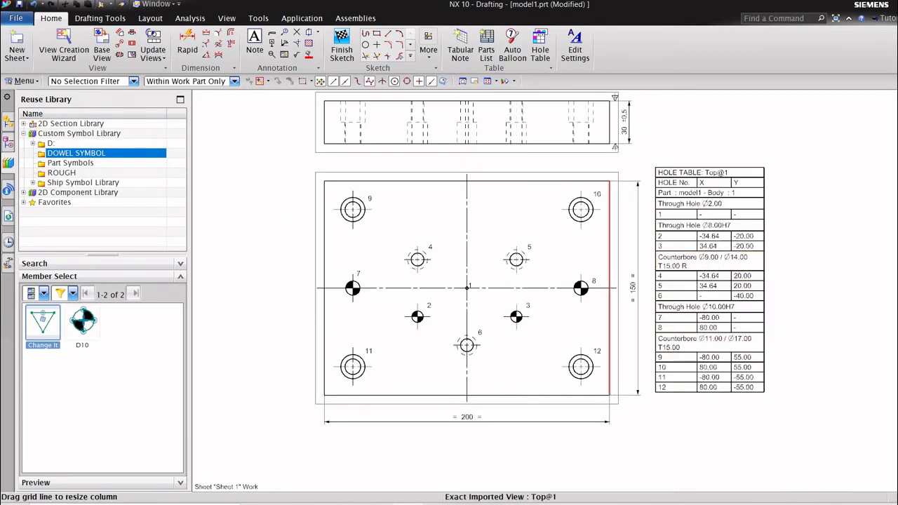
shift+middle_drag(667, 272, 641, 298)
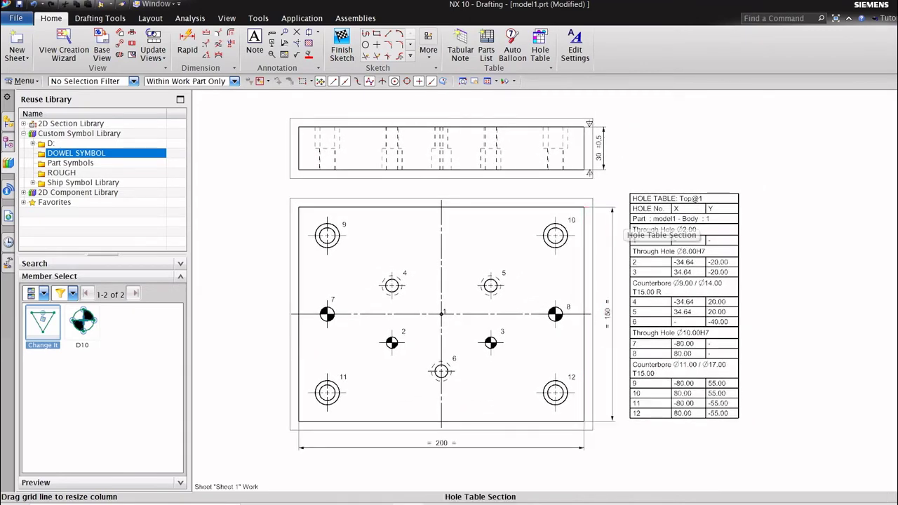
scroll(630, 216, up, 1)
Review the hole table's Workflow and Ordinate settings unchanged, then reopen its context menu.
click(638, 202)
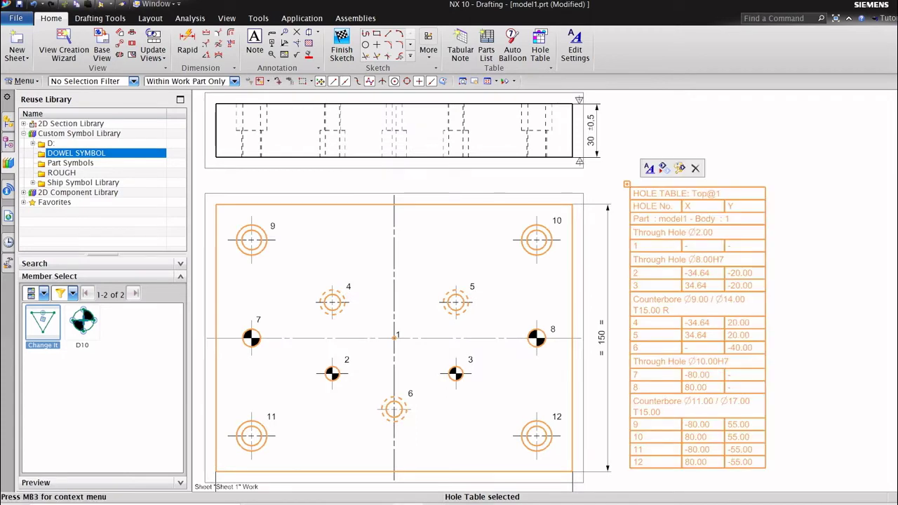
right_click(630, 186)
key(Down)
key(Down)
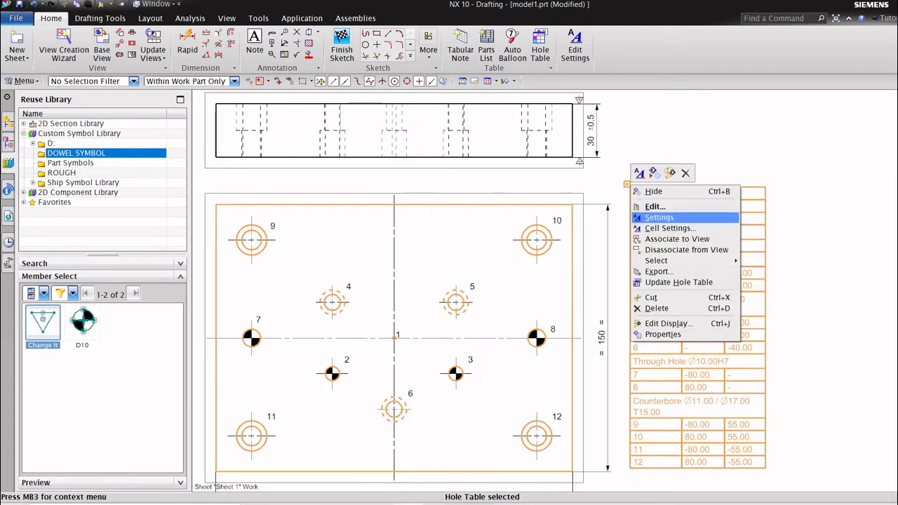
key(Return)
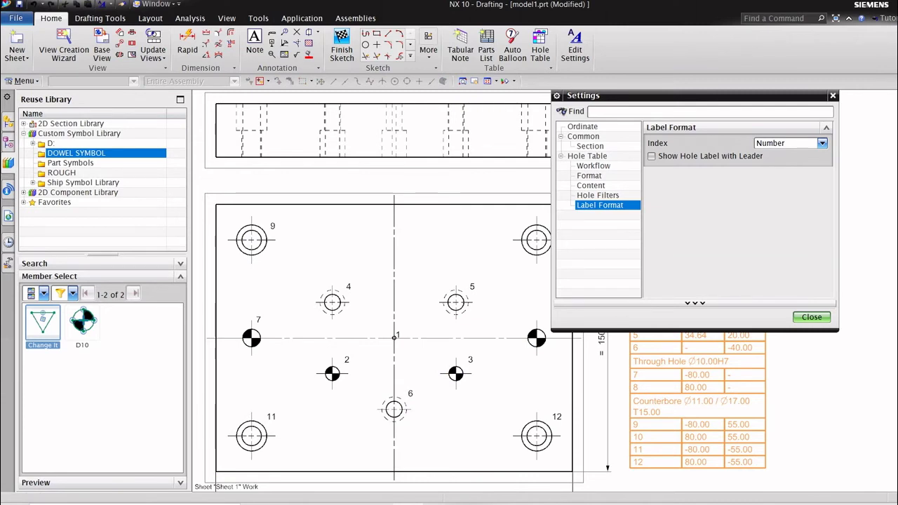
key(Up)
key(Up)
key(Up)
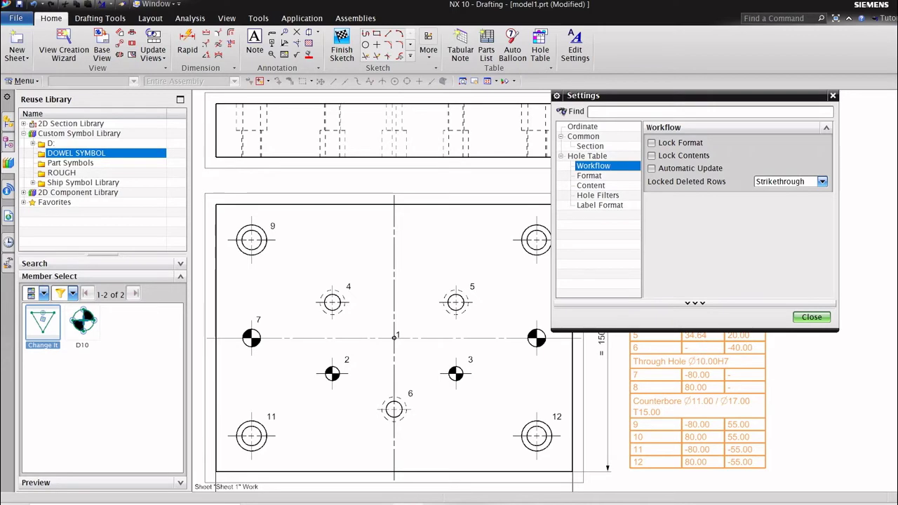
key(Home)
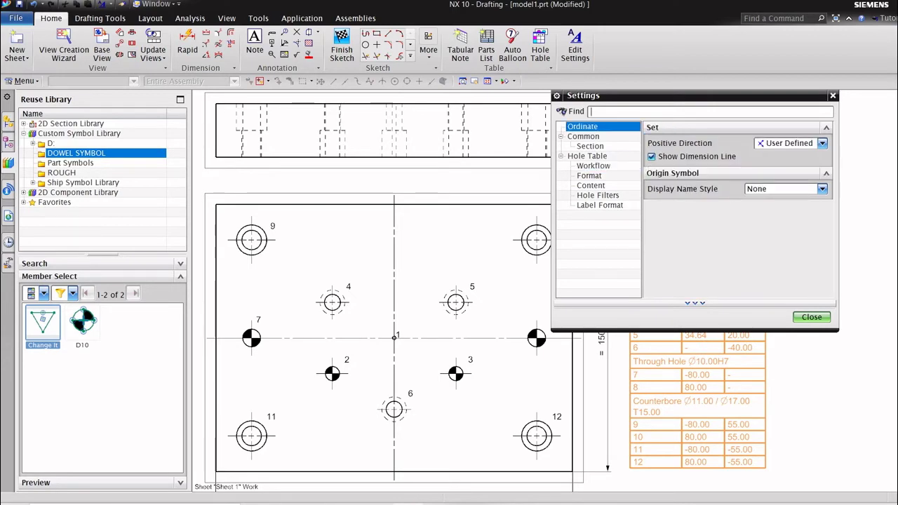
click(812, 317)
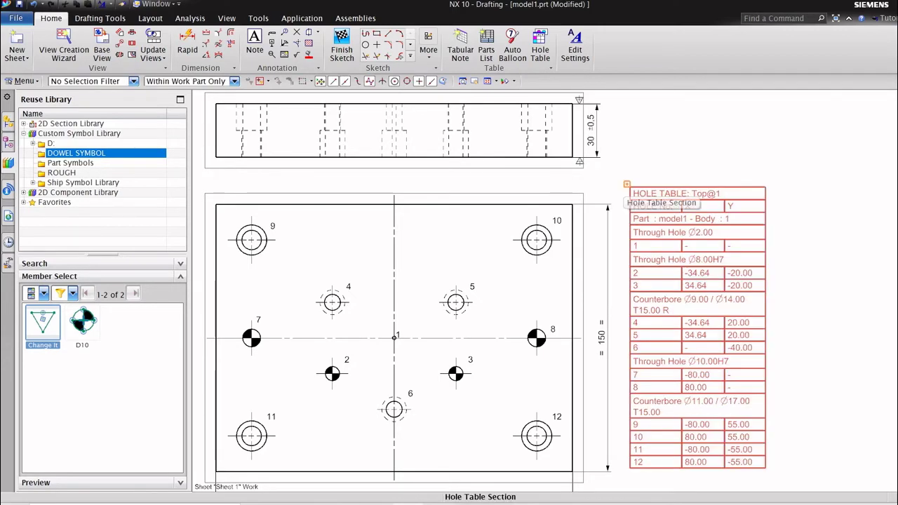
click(628, 188)
right_click(629, 188)
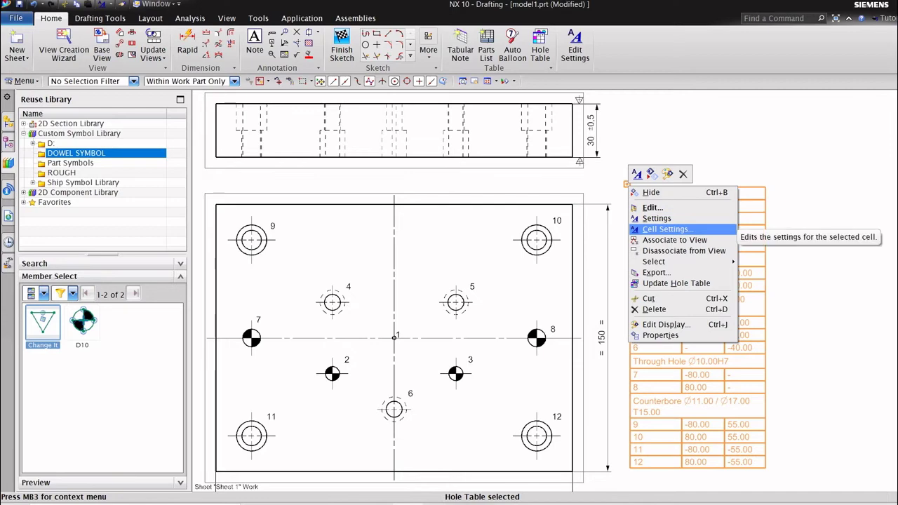
Set the hole table's lettering height to 4 and confirm the Hole Table dialog.
click(652, 208)
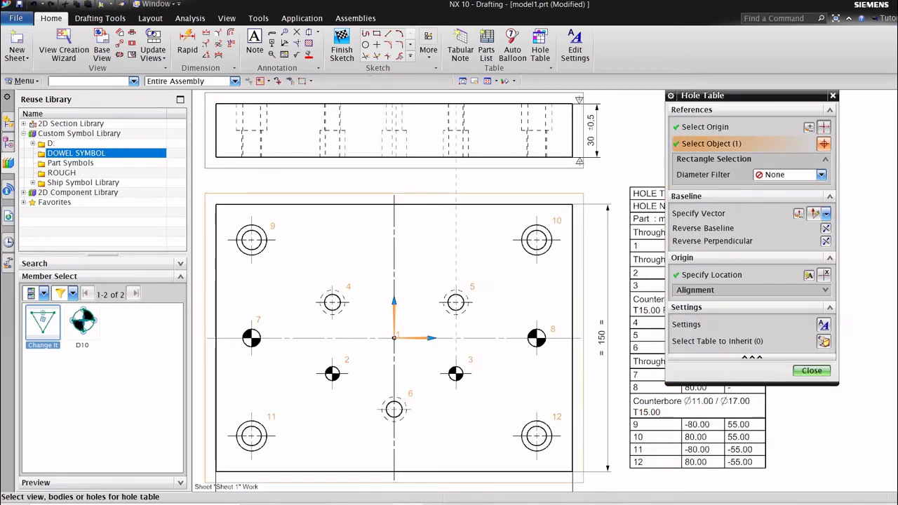
click(823, 342)
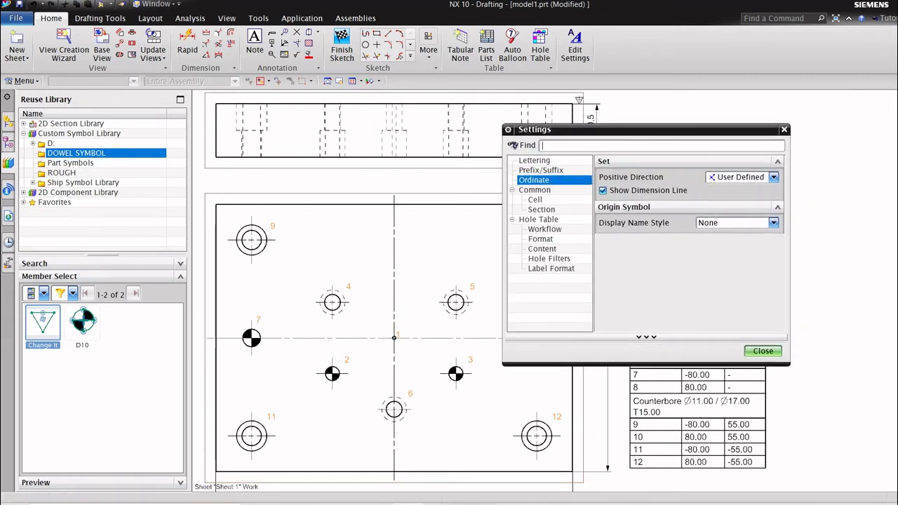
key(Up)
key(Up)
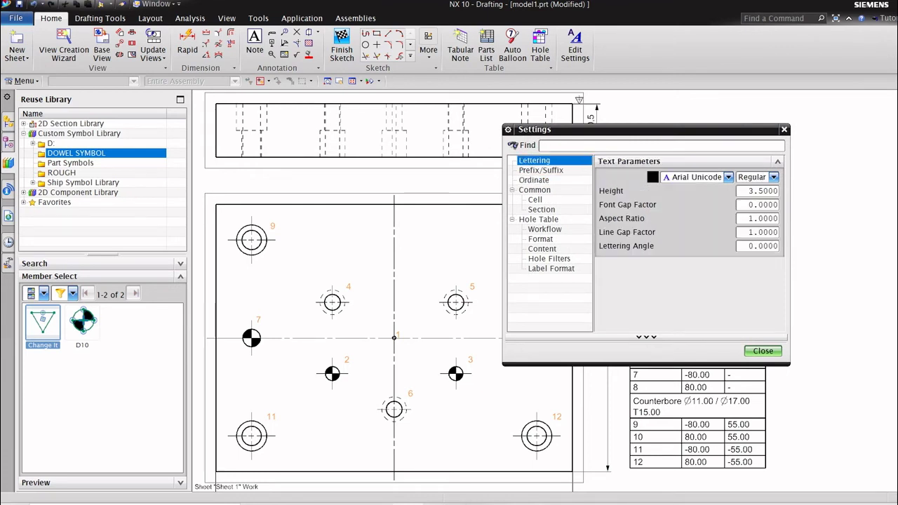
double_click(753, 191)
text(5)
key(Return)
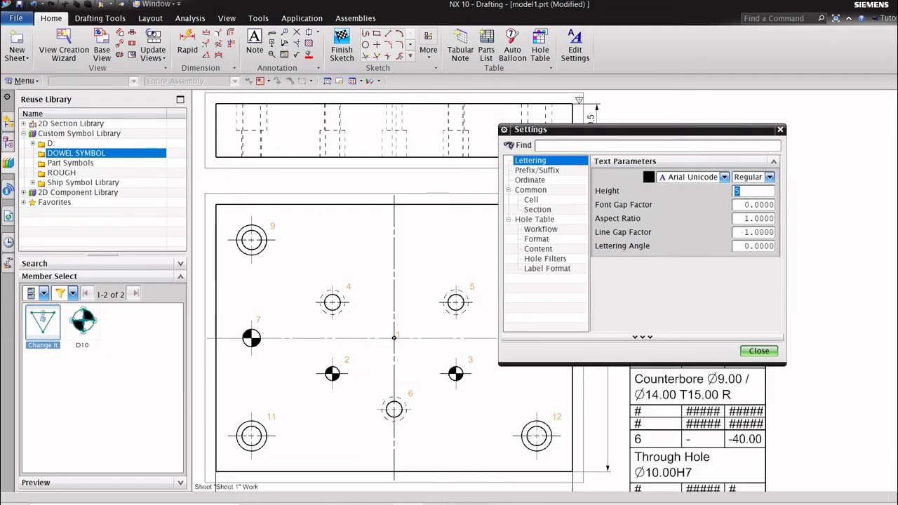
drag(596, 129, 339, 131)
text(4)
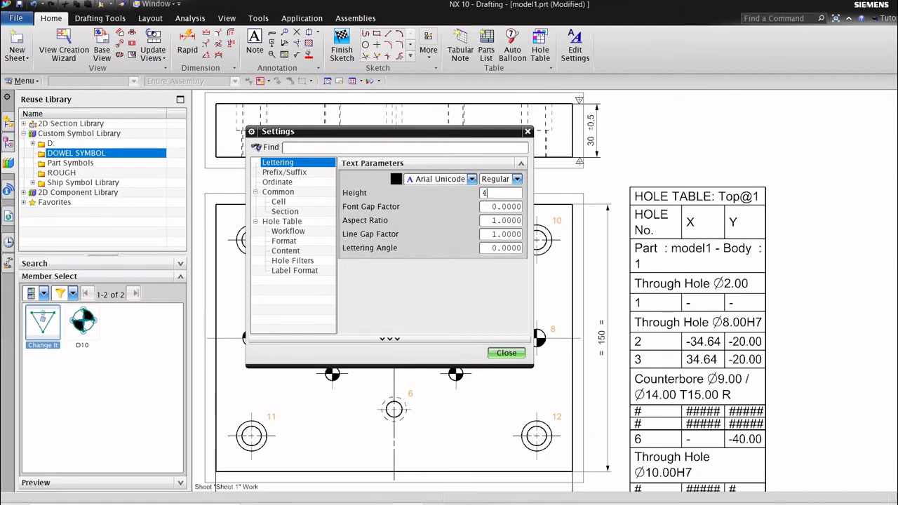
key(Return)
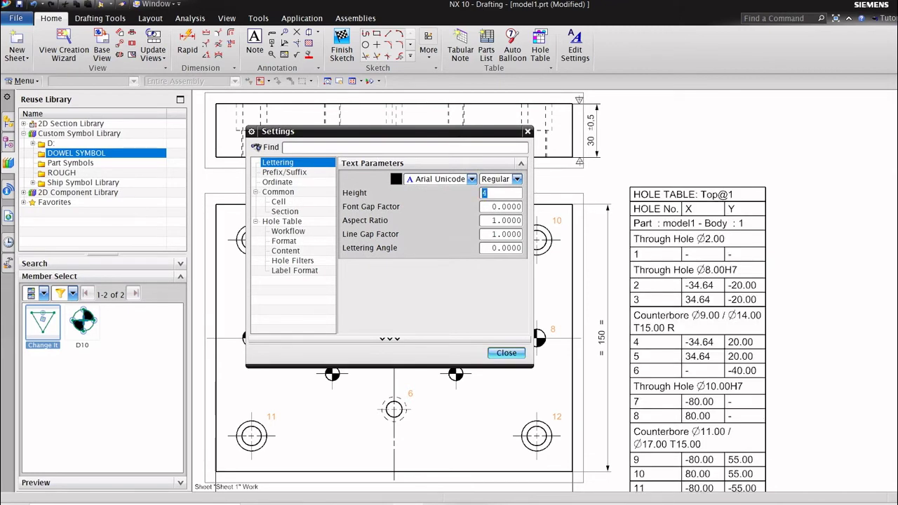
key(Return)
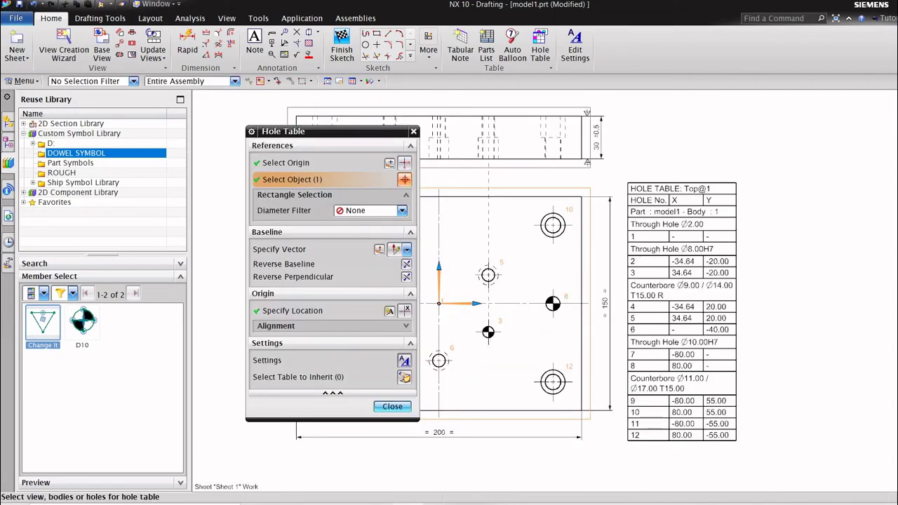
key(Return)
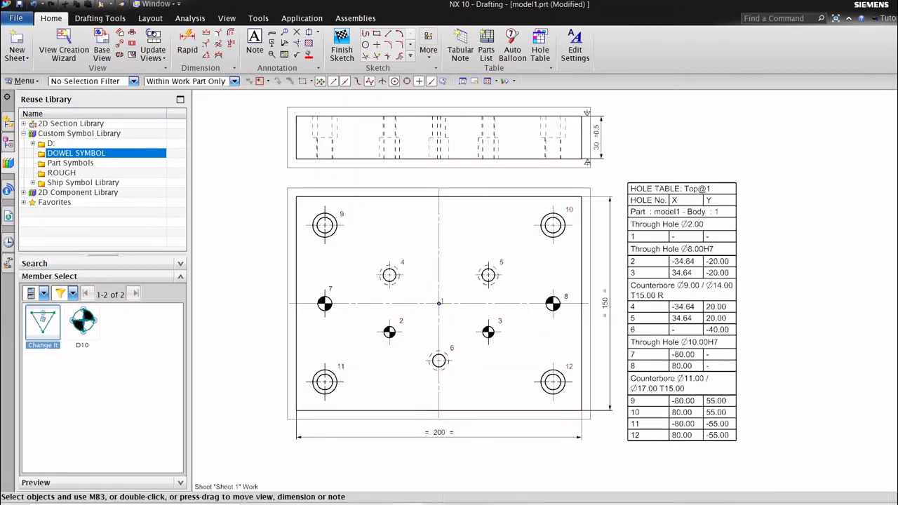
Widen the Y and X columns so both counterbore headings fit on single lines.
scroll(691, 277, up, 1)
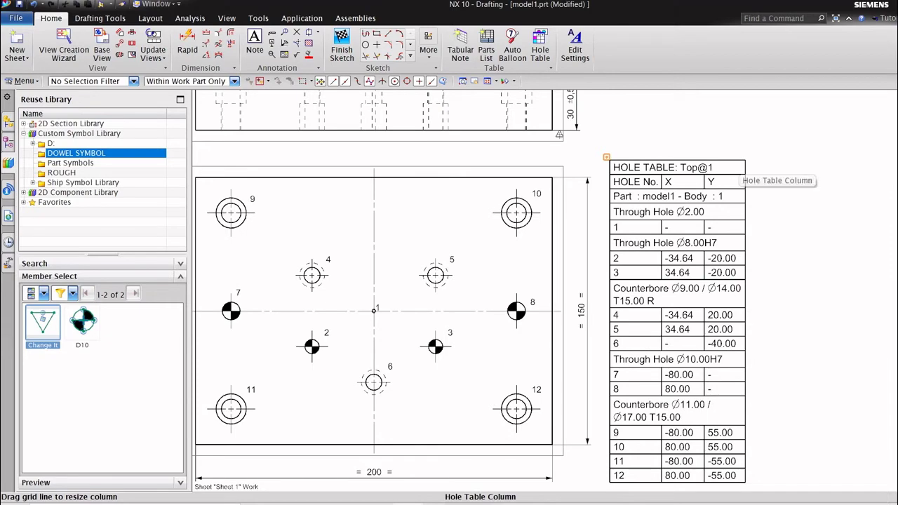
drag(745, 175, 771, 174)
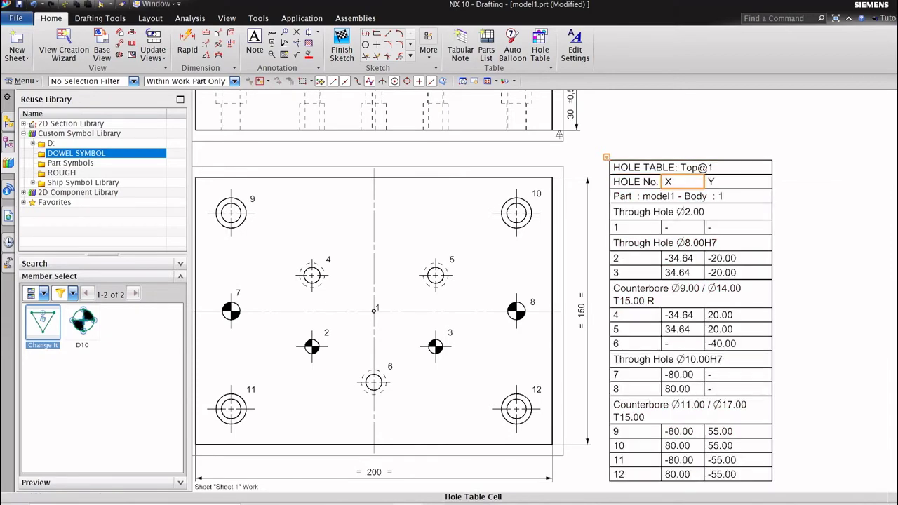
drag(704, 227, 731, 226)
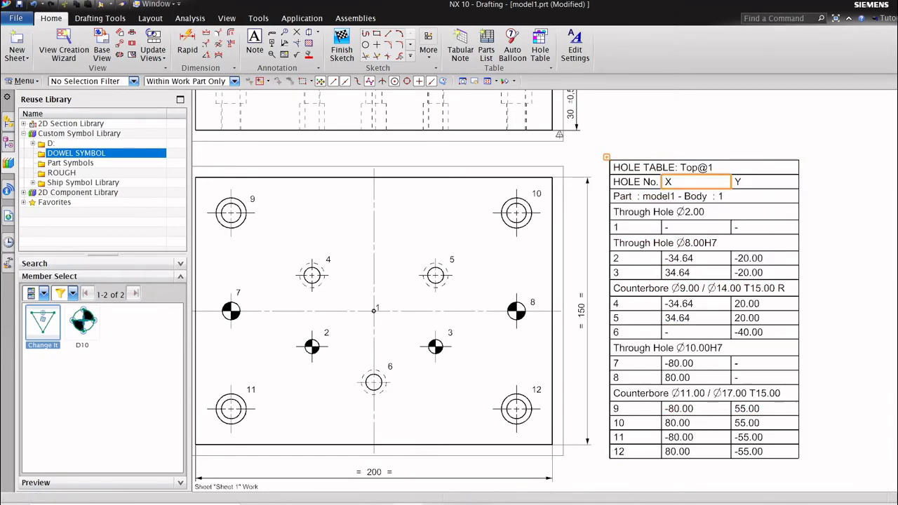
scroll(745, 258, down, 1)
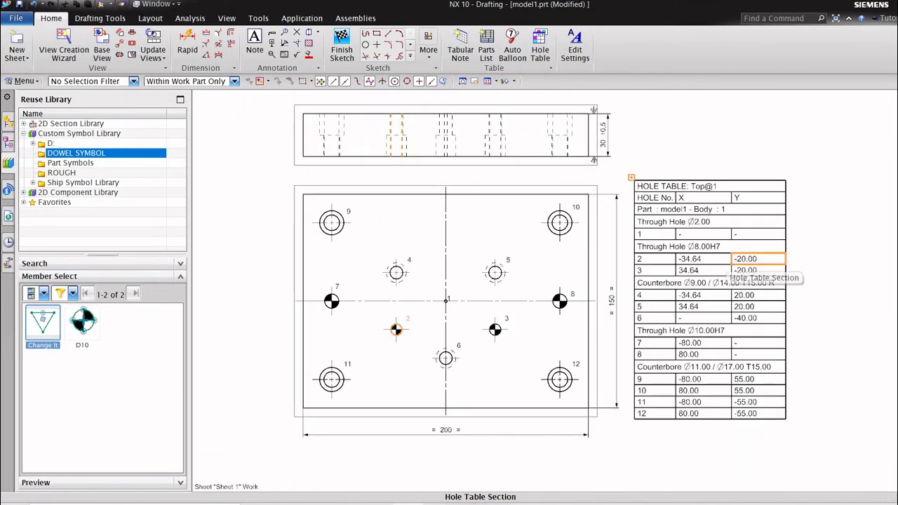
scroll(717, 344, down, 1)
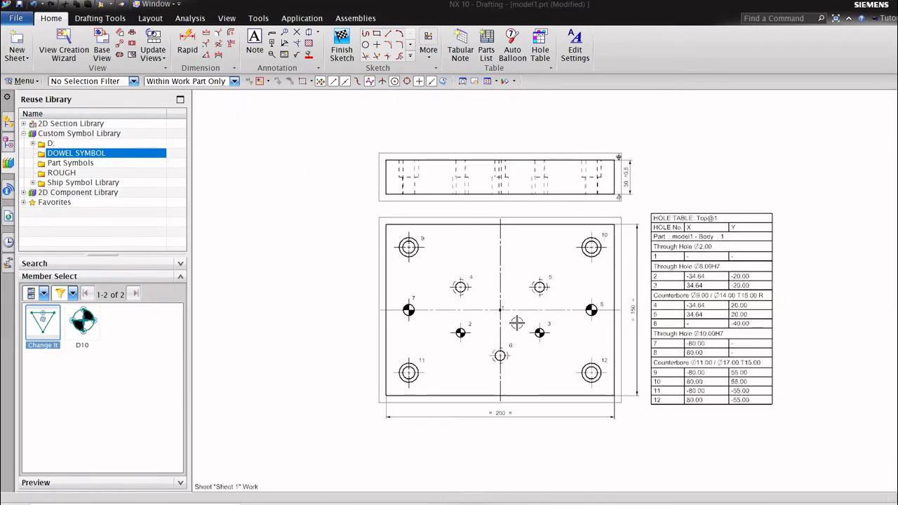
scroll(501, 310, up, 3)
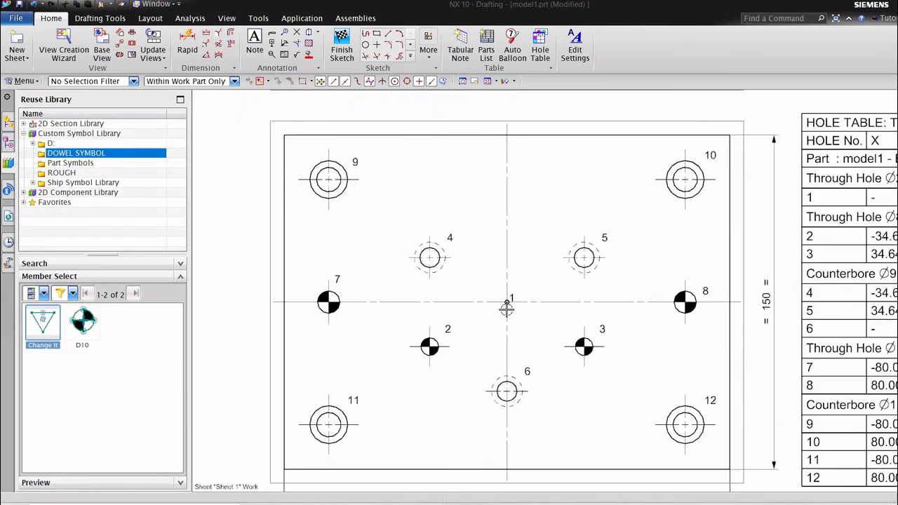
scroll(505, 308, down, 1)
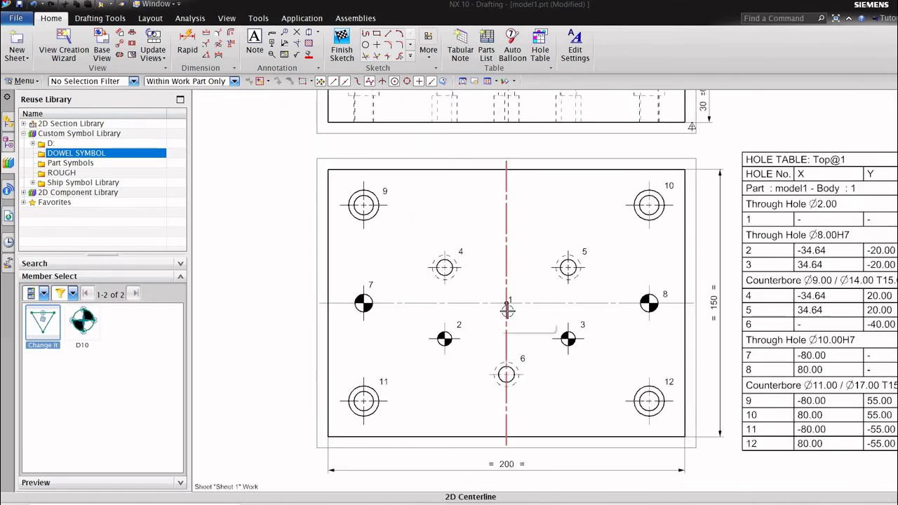
scroll(506, 311, up, 3)
scroll(506, 312, down, 2)
scroll(596, 260, down, 1)
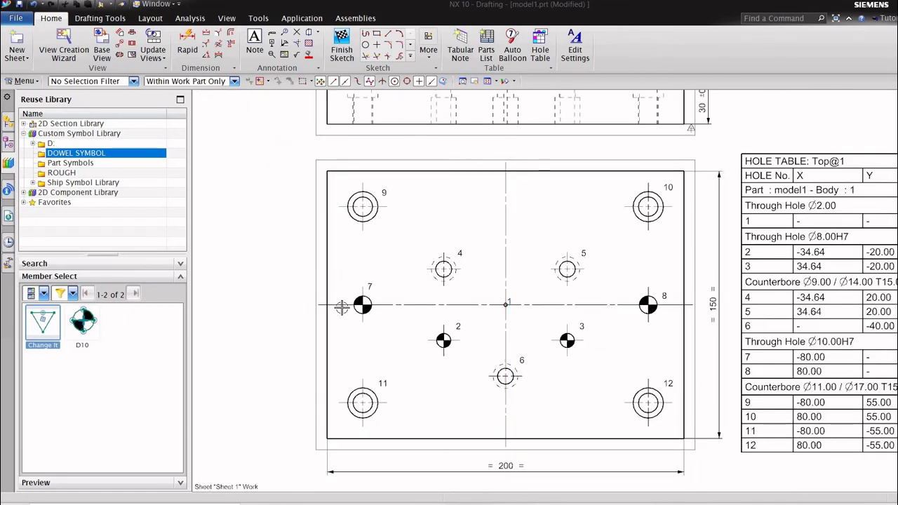
scroll(599, 249, down, 1)
scroll(596, 186, up, 2)
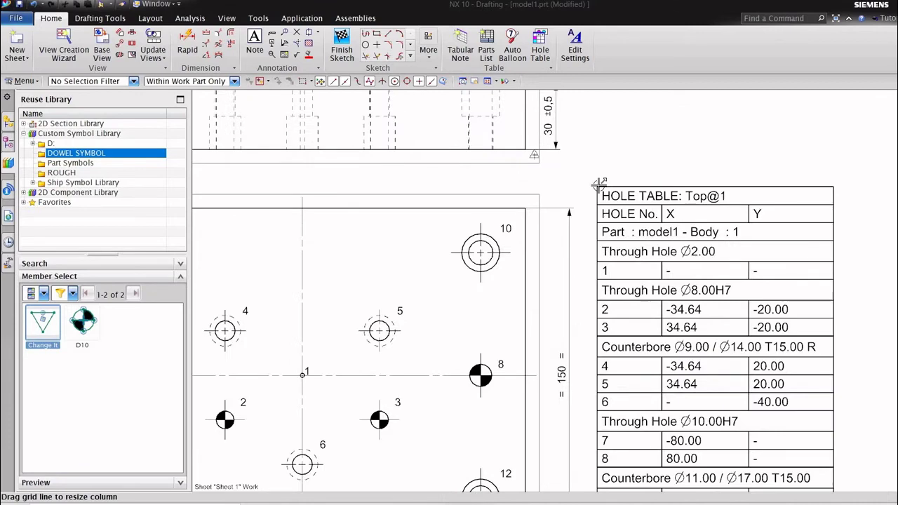
Open the hole table's settings and move the panel aside to reveal the origin.
right_click(596, 185)
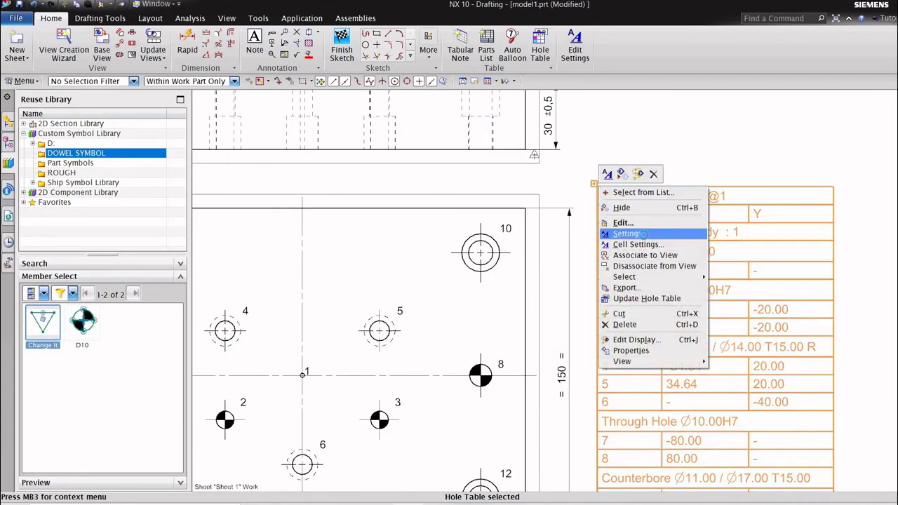
click(639, 226)
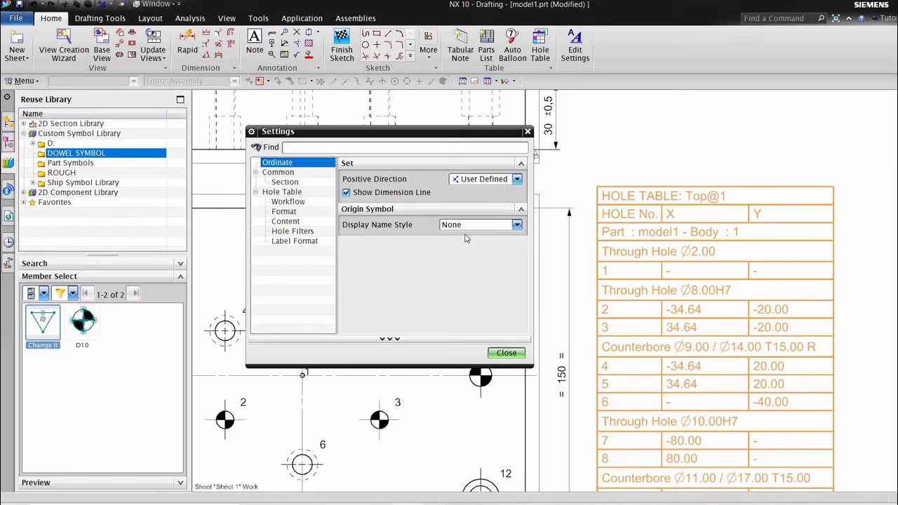
click(516, 225)
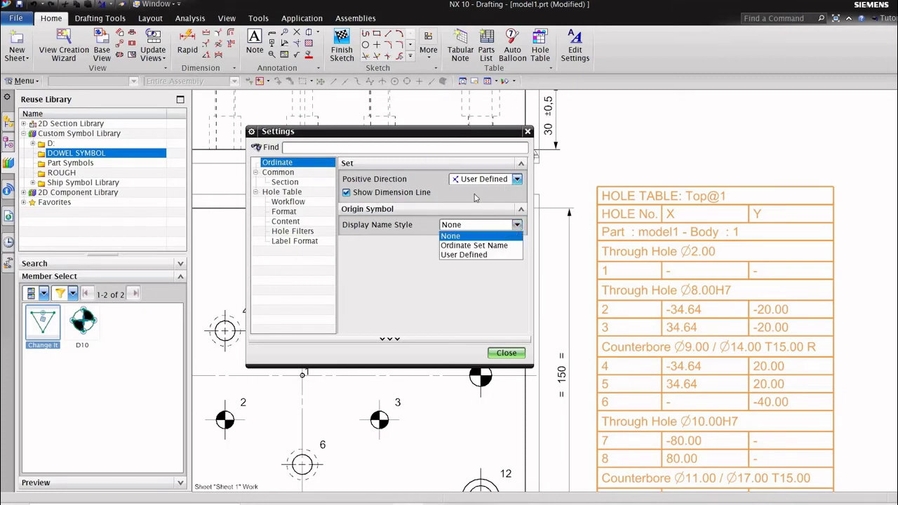
click(567, 143)
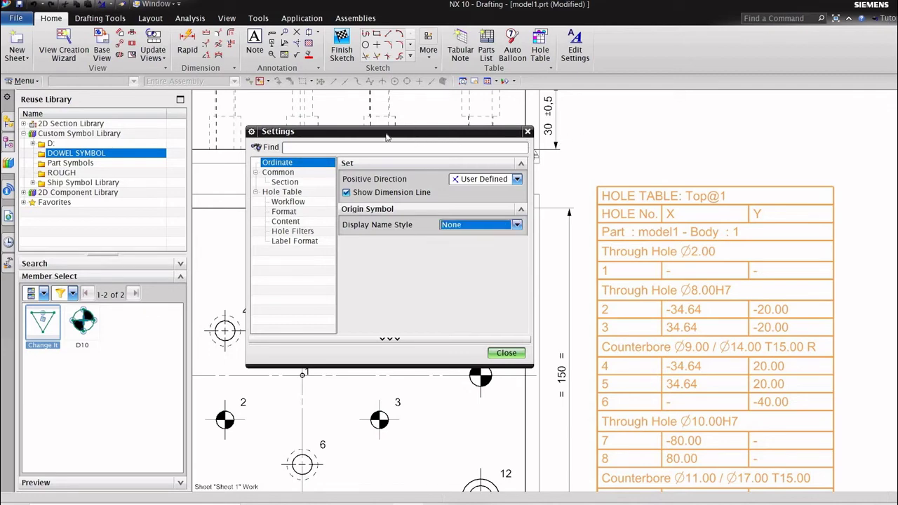
drag(440, 132, 672, 108)
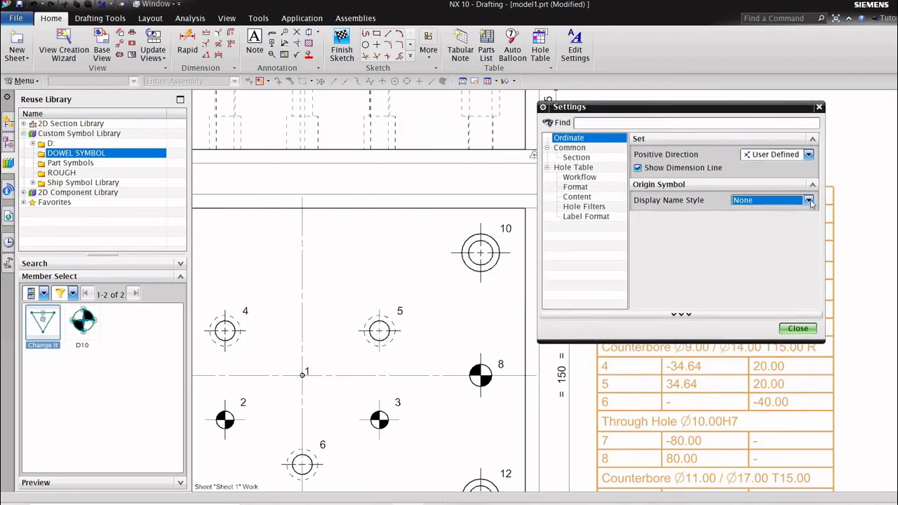
Set the origin Display Name Style to User Defined as '(Origine)' and close settings.
click(809, 201)
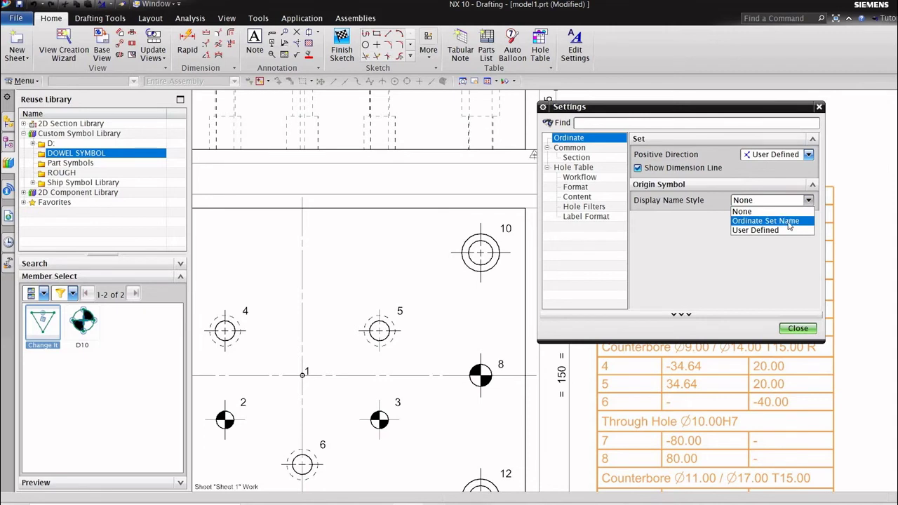
click(788, 223)
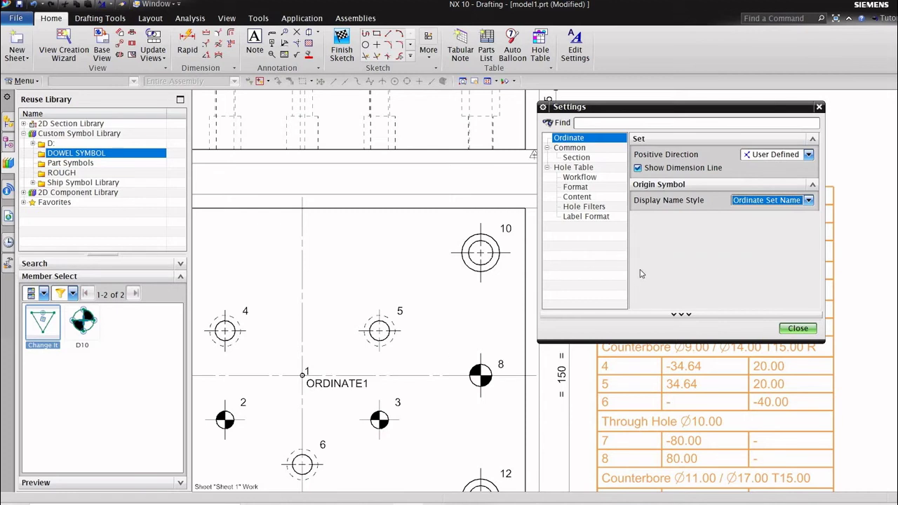
click(809, 202)
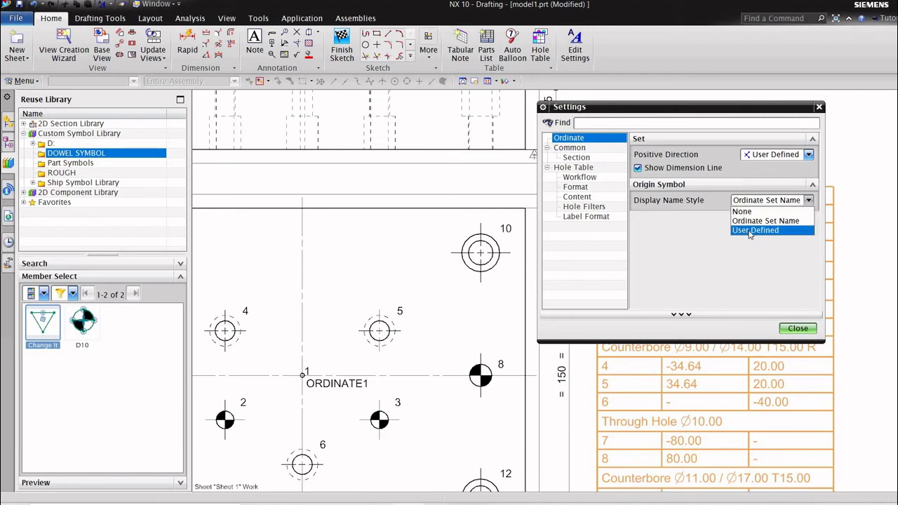
click(750, 234)
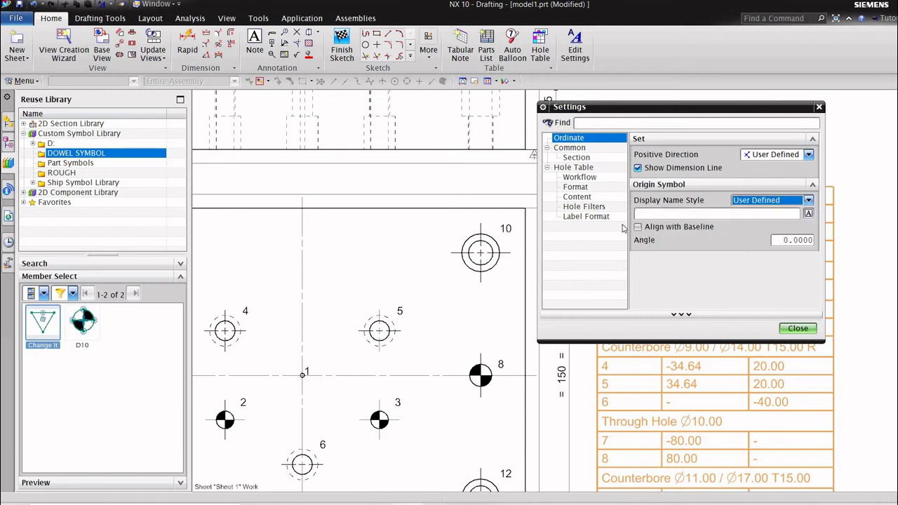
click(649, 212)
text((Origine))
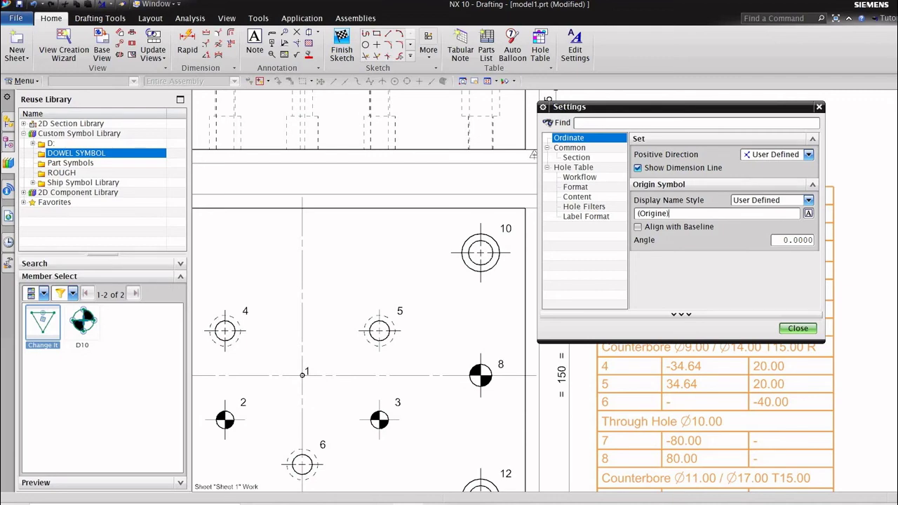
click(797, 329)
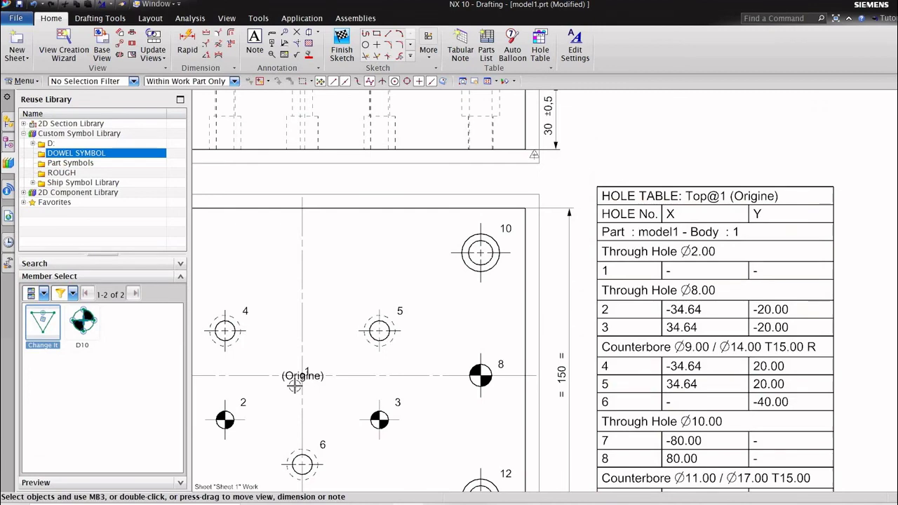
Drag the hole table slightly up and left beside the plate view.
scroll(309, 376, up, 2)
scroll(314, 376, up, 1)
scroll(374, 317, down, 3)
scroll(467, 352, down, 1)
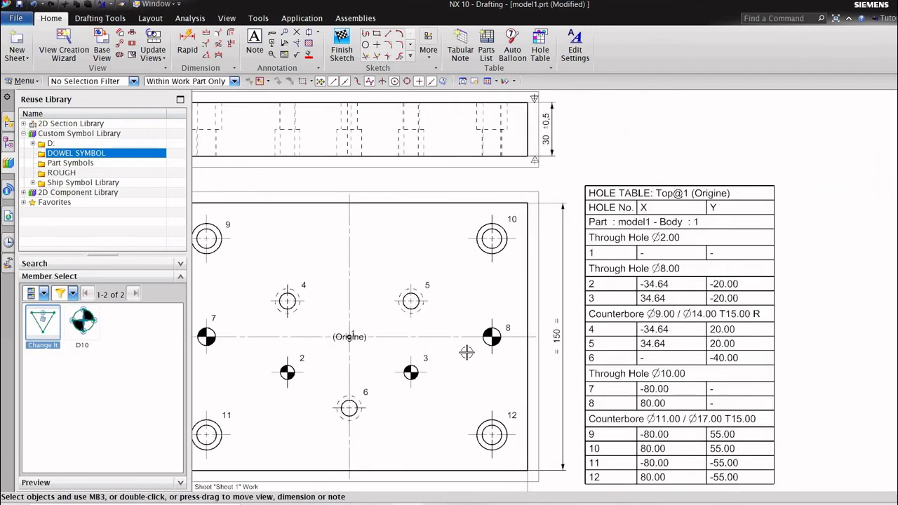
scroll(466, 352, down, 1)
scroll(624, 256, down, 1)
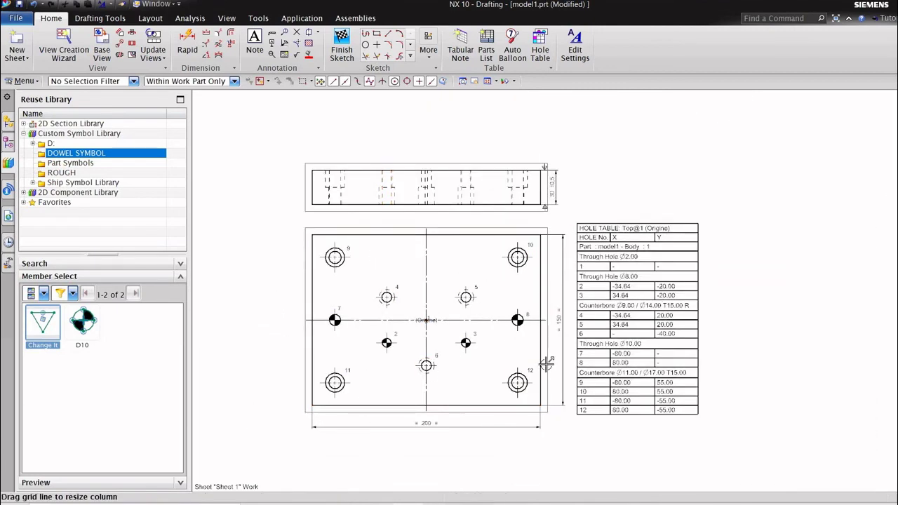
scroll(554, 362, up, 1)
middle_drag(577, 359, 600, 360)
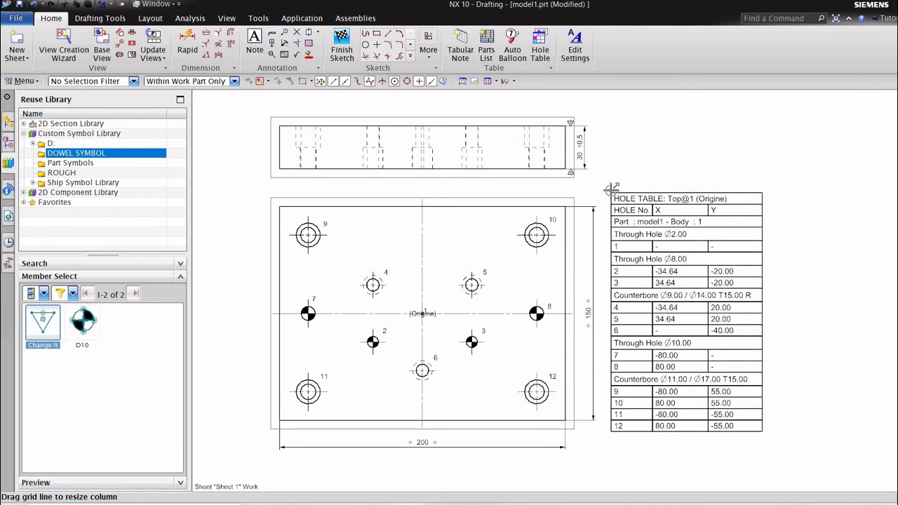
drag(606, 182, 600, 170)
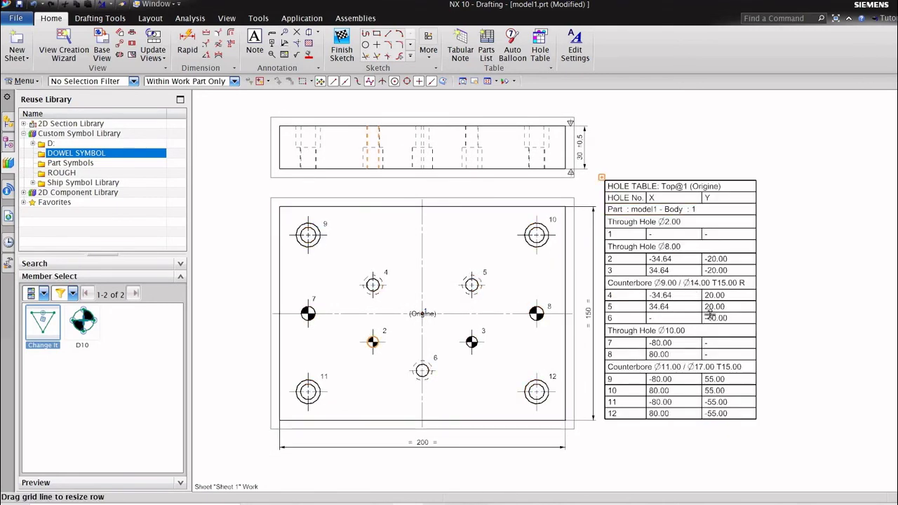
Zoom and pan to recentre the full sheet with the plate views and hole table.
scroll(597, 314, down, 1)
scroll(603, 209, up, 1)
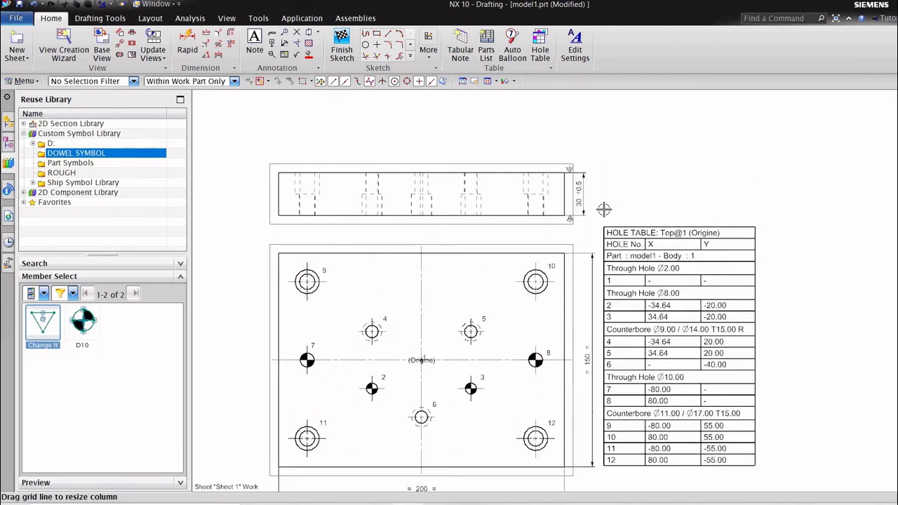
scroll(604, 209, down, 1)
scroll(570, 373, up, 1)
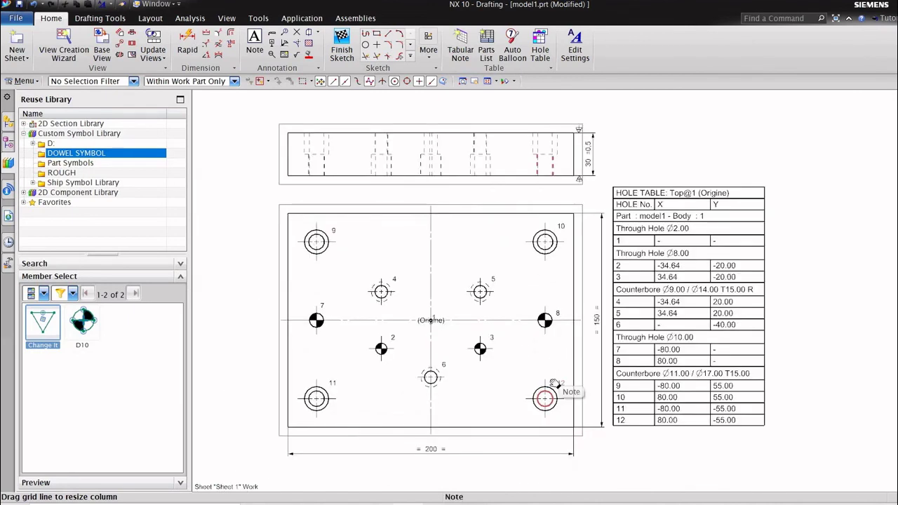
middle_drag(561, 391, 552, 384)
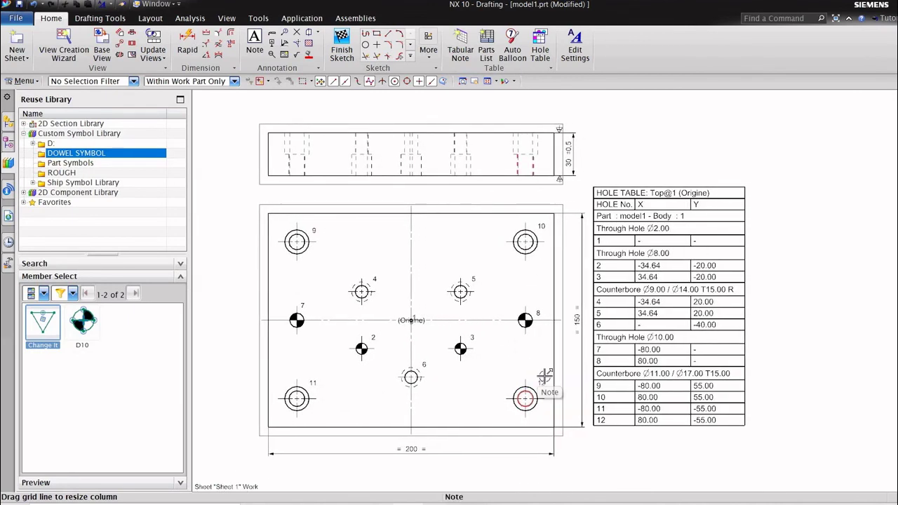